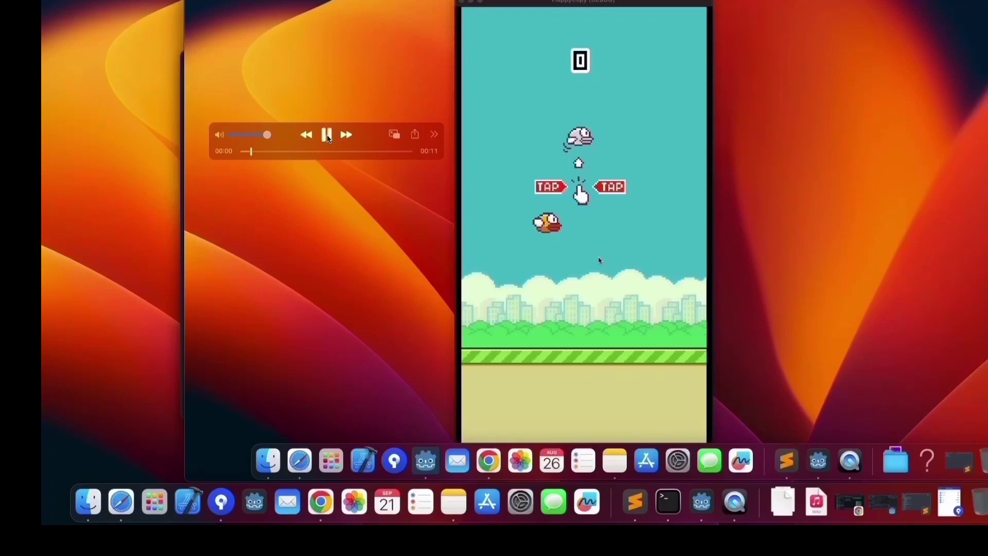
Rewind the Flappy Bird demo clip and replay it from the beginning
left_click(328, 136)
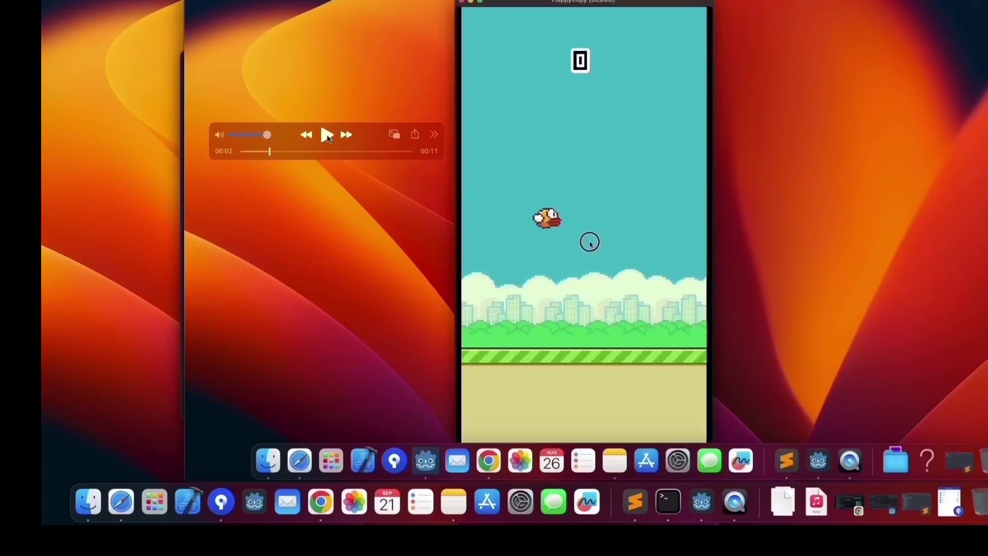
left_click_drag(271, 154, 240, 153)
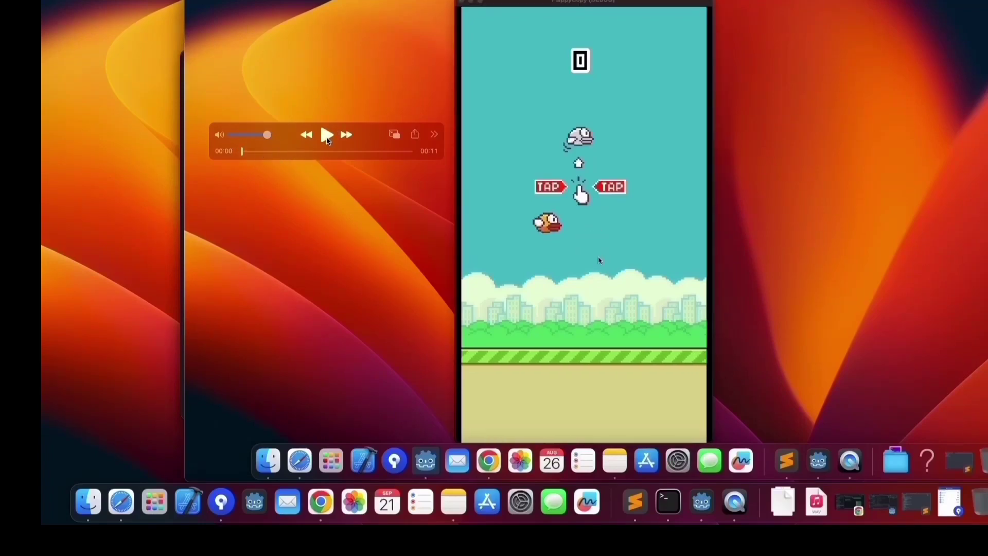
left_click(328, 140)
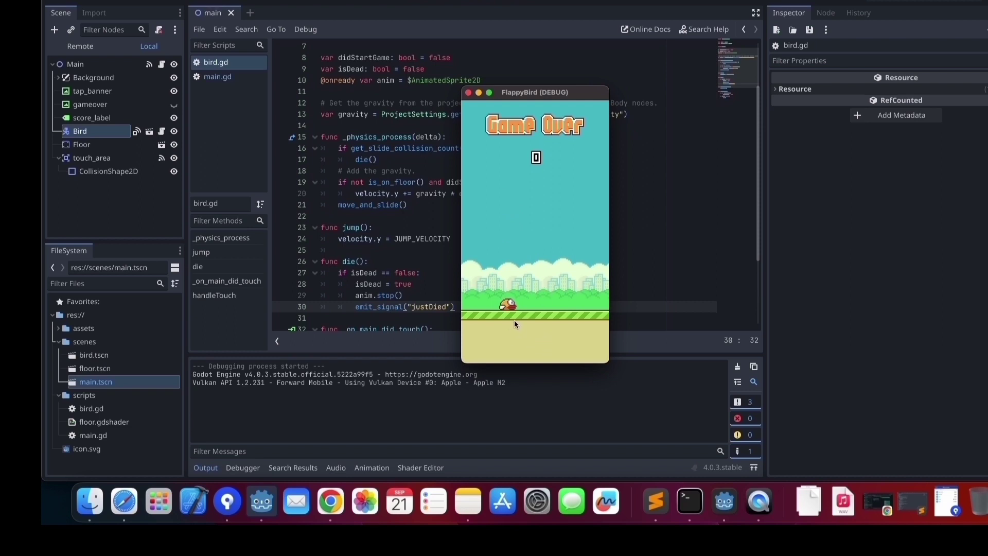
Stop the running game and add a Button node under the Main root
left_click(468, 92)
left_click(76, 47)
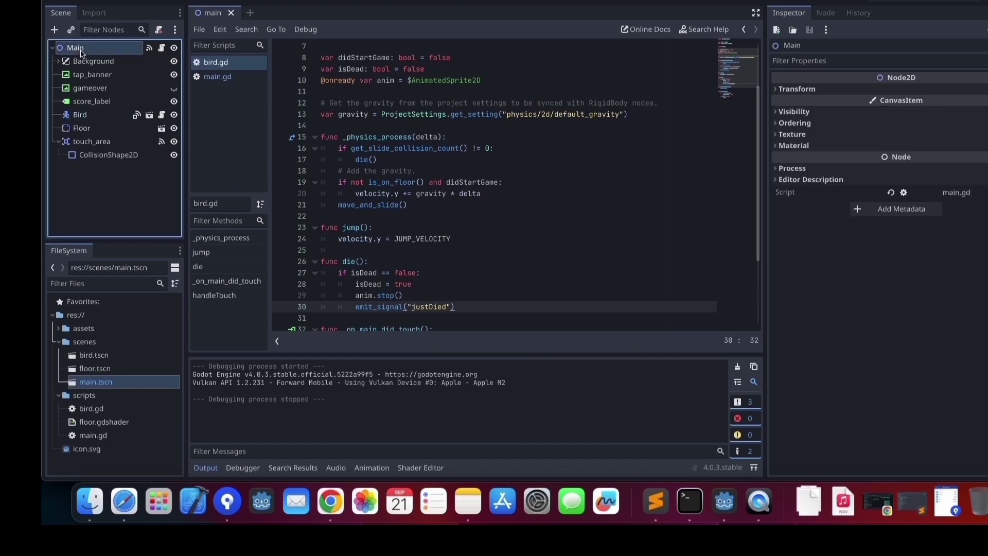
left_click(420, 4)
scroll(370, 181, "up", 5)
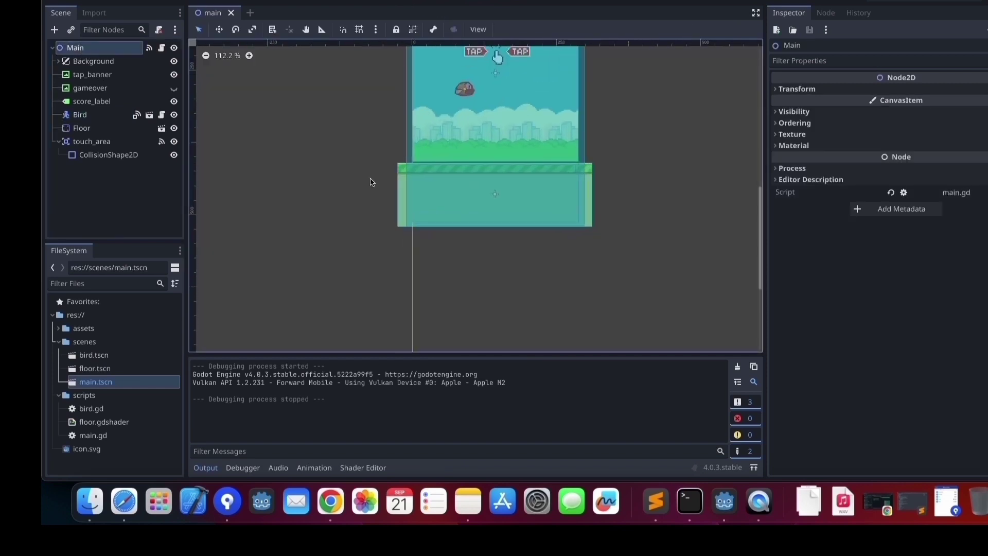
left_click(54, 29)
type("button")
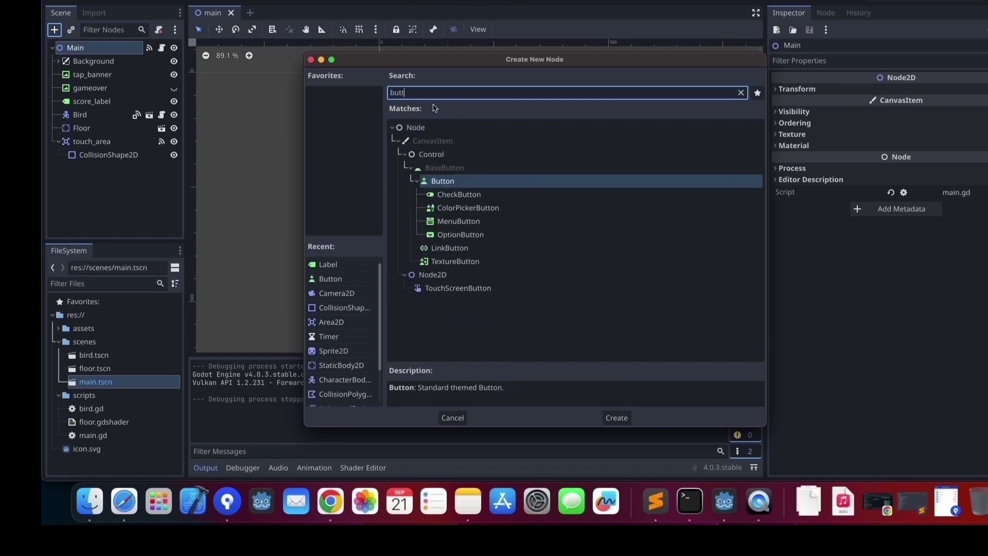
key("Return")
Rename the button restart_btn and set its text to Restart
double_click(90, 174)
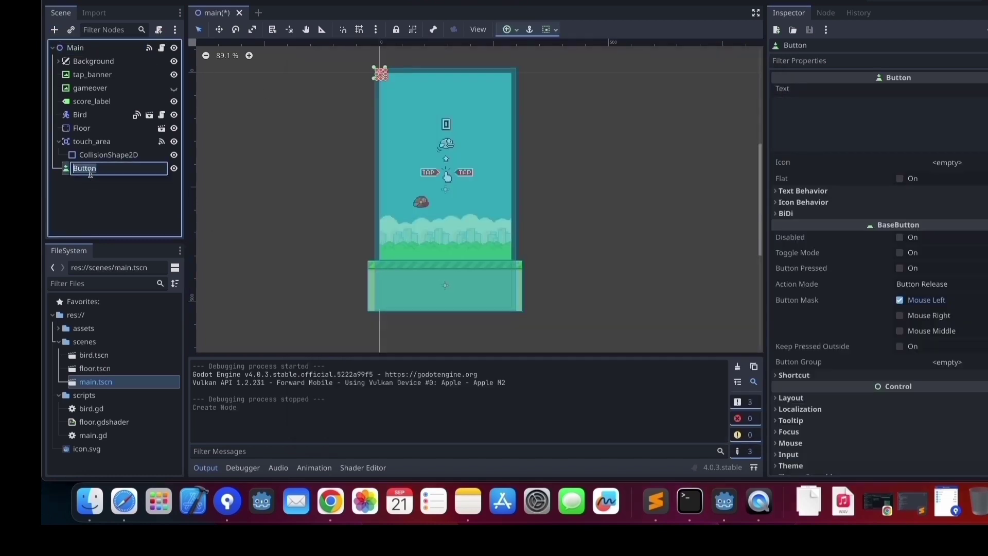
type("restart_btn")
key("Return")
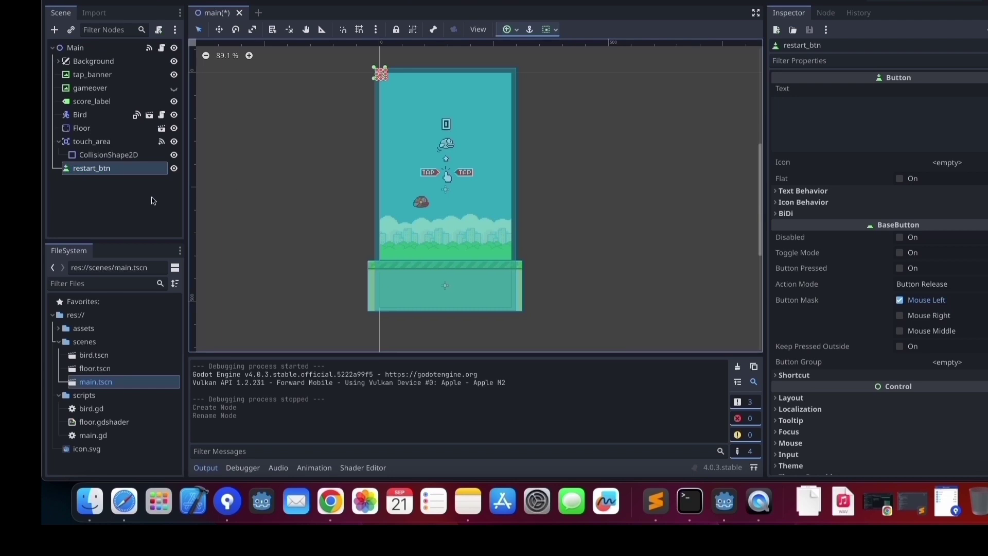
left_click(820, 128)
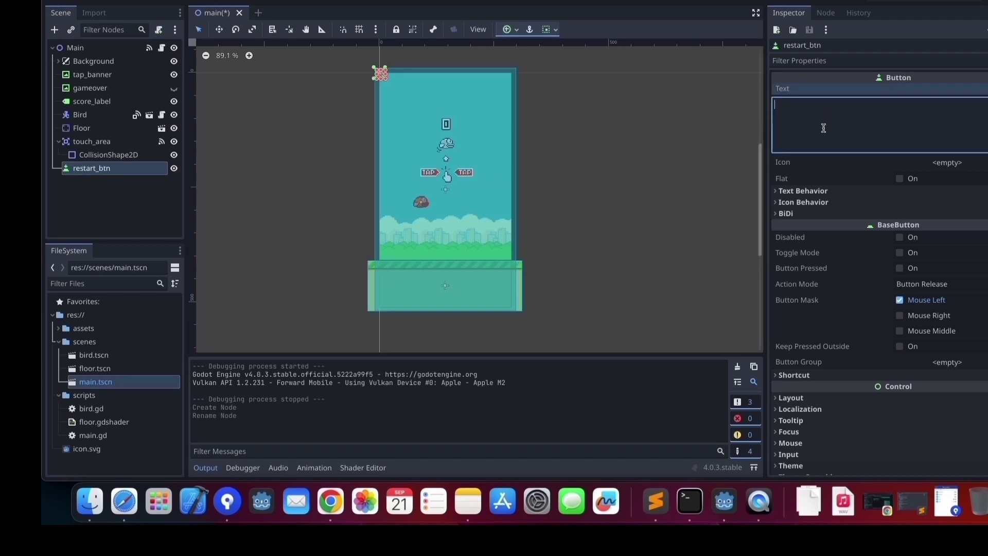
type("Restart")
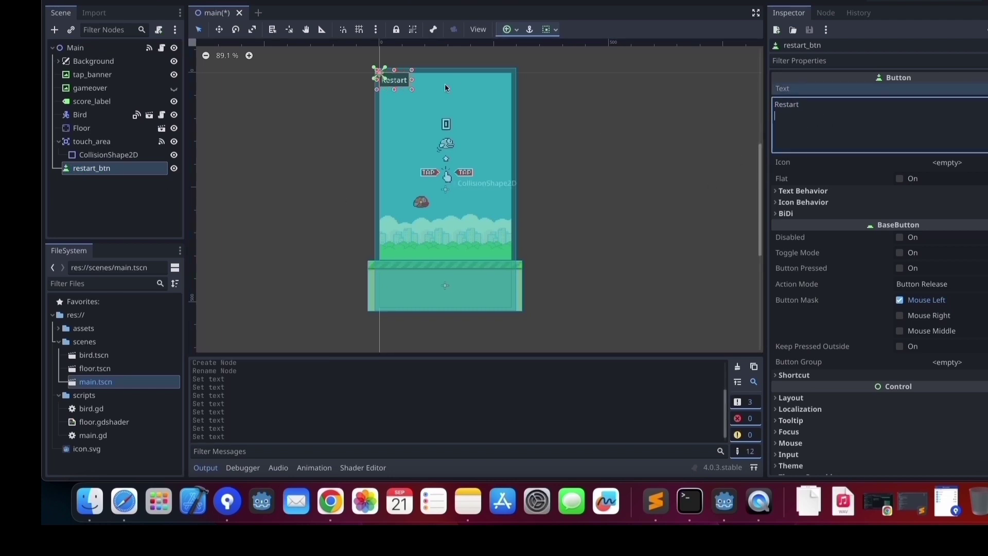
Move the Restart button onto the floor, hide it, and open main.gd at line 8
left_click_drag(392, 82, 443, 298)
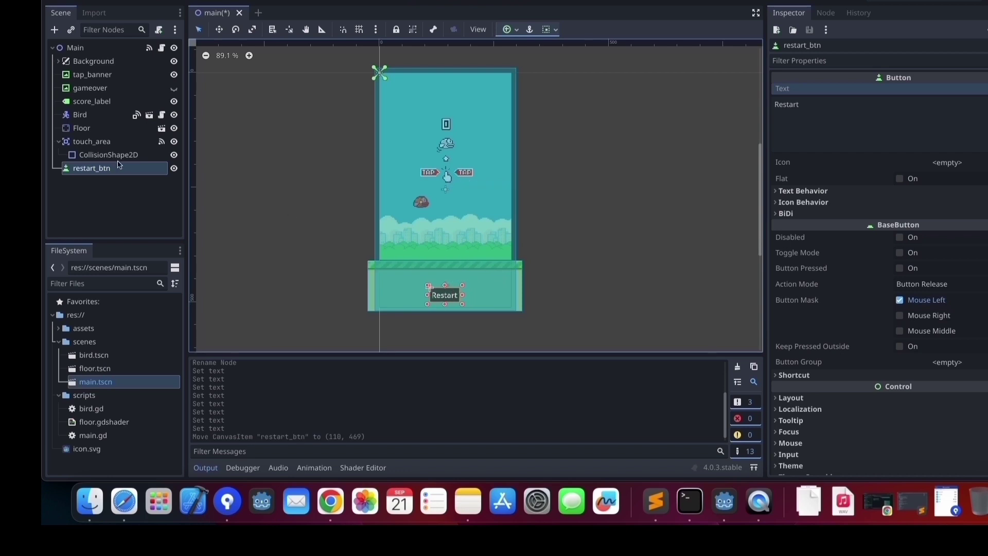
left_click(174, 168)
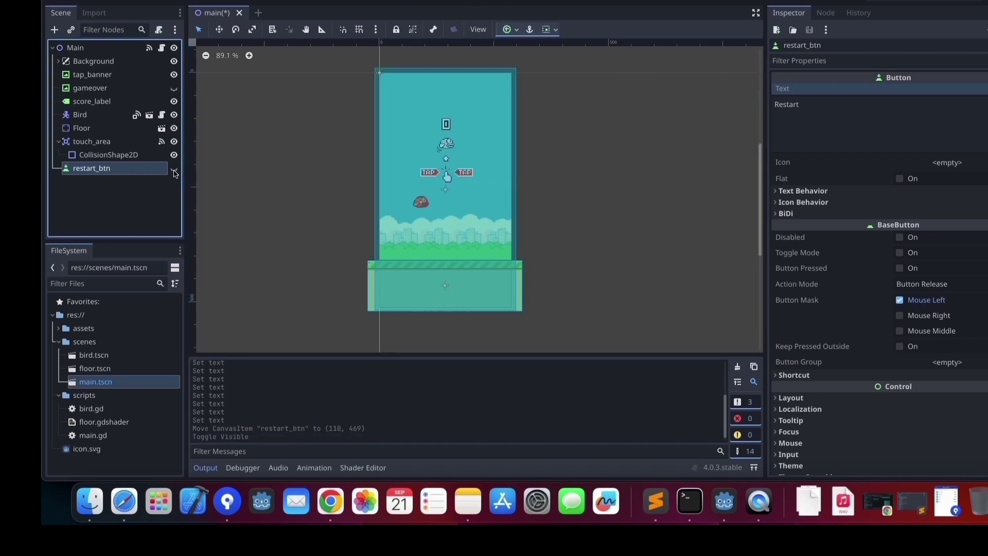
left_click(162, 48)
left_click(462, 116)
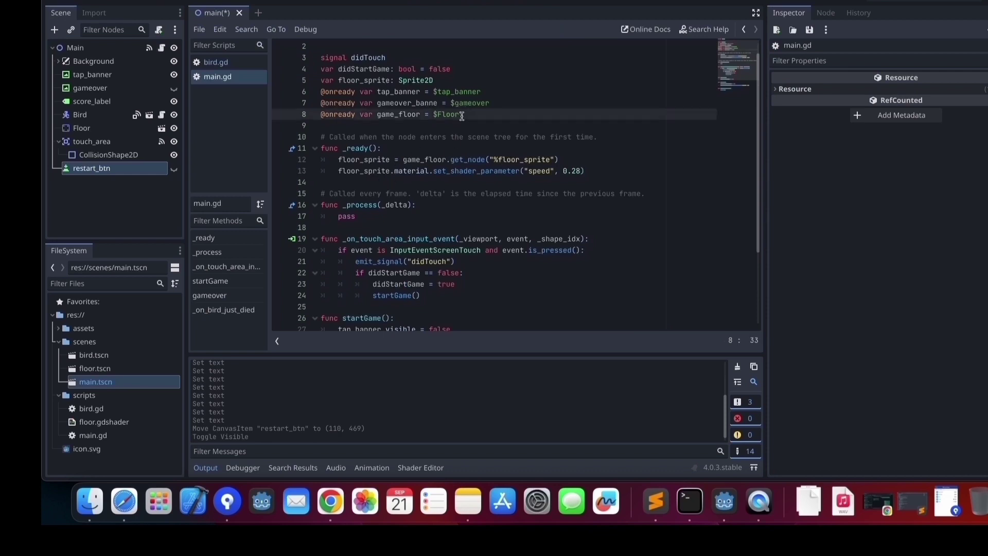
key("Return")
left_click_drag(320, 114, 417, 112)
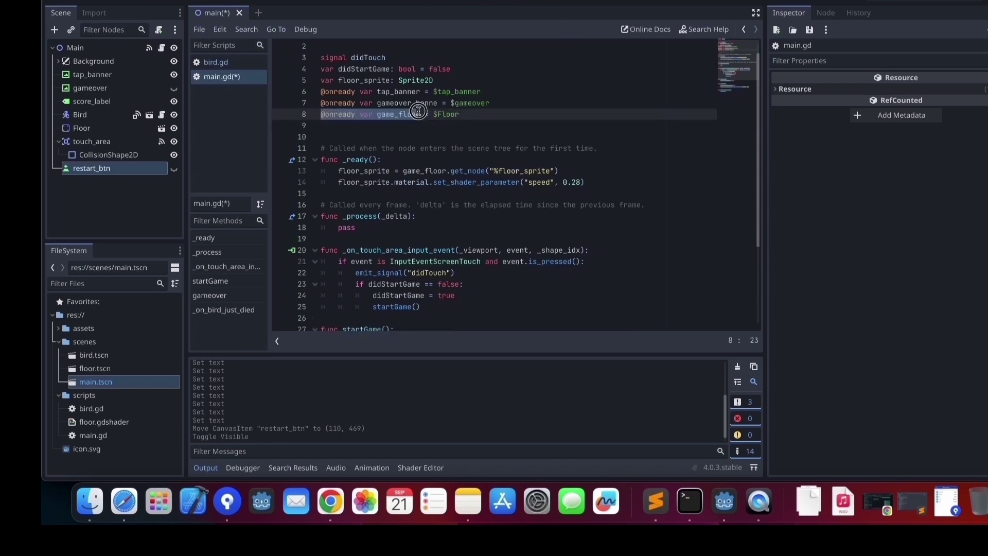
key("ctrl+c")
key("Down")
key("ctrl+v")
left_click_drag(91, 169, 402, 126)
Add restart_btn.visible = true to gameover(), then show restart_btn's signals
scroll(540, 255, "down", 3)
left_click(587, 273)
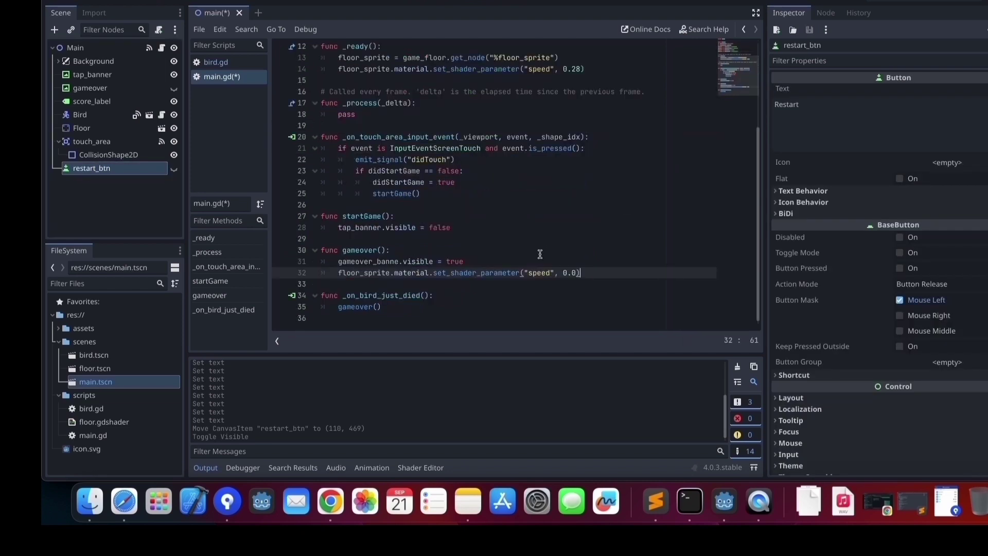
key("Return")
type("restart_btn.visible = true")
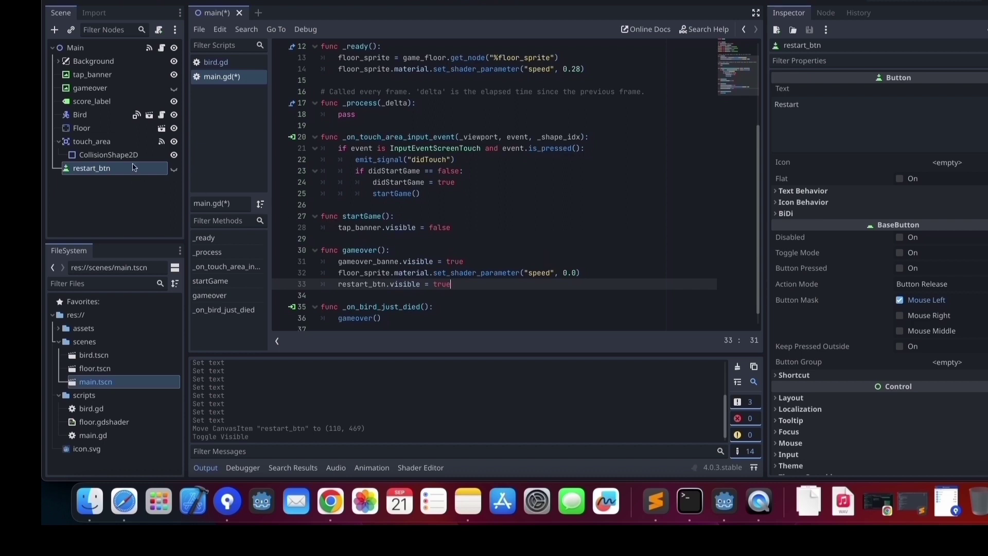
left_click(113, 174)
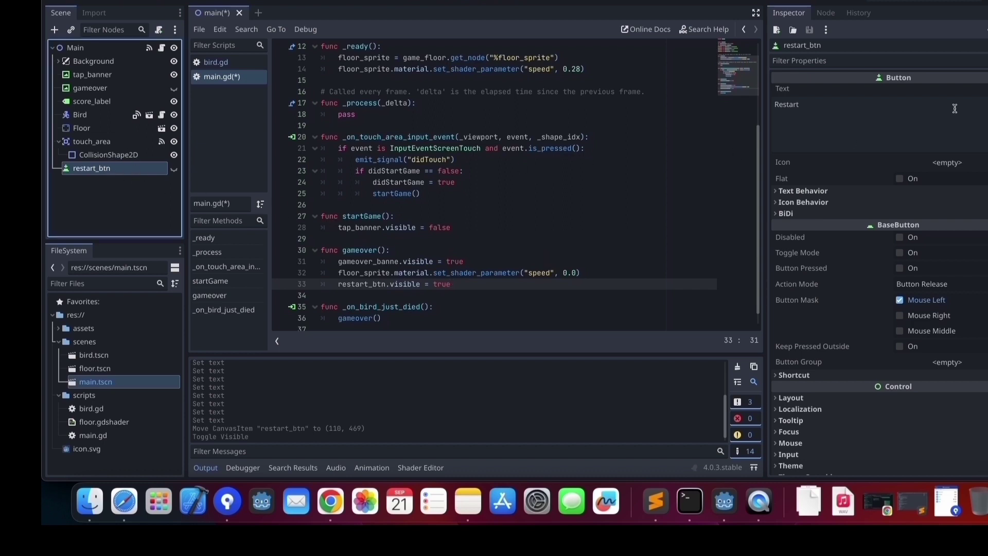
left_click(834, 15)
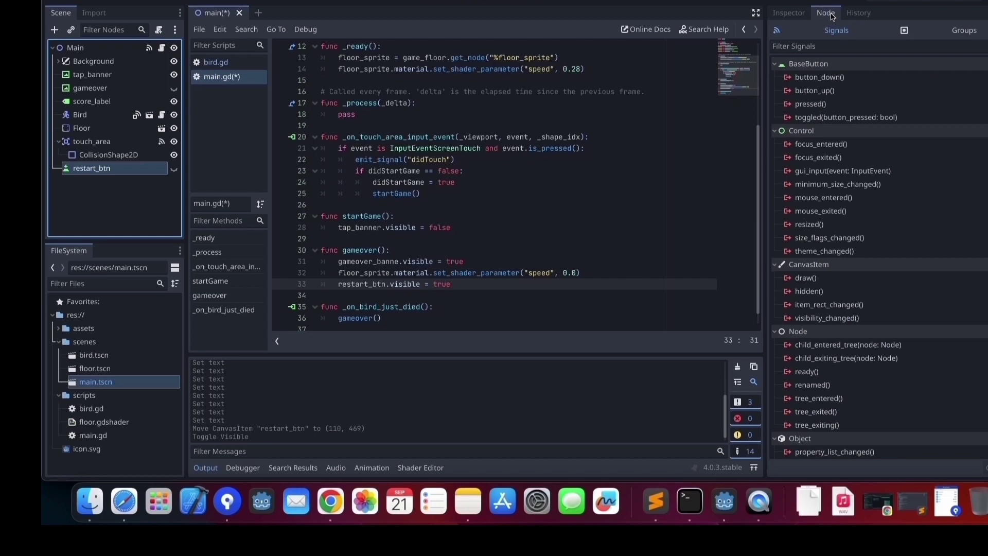
Connect restart_btn's pressed signal to a new handler on Main, removing the extra blank line
double_click(819, 106)
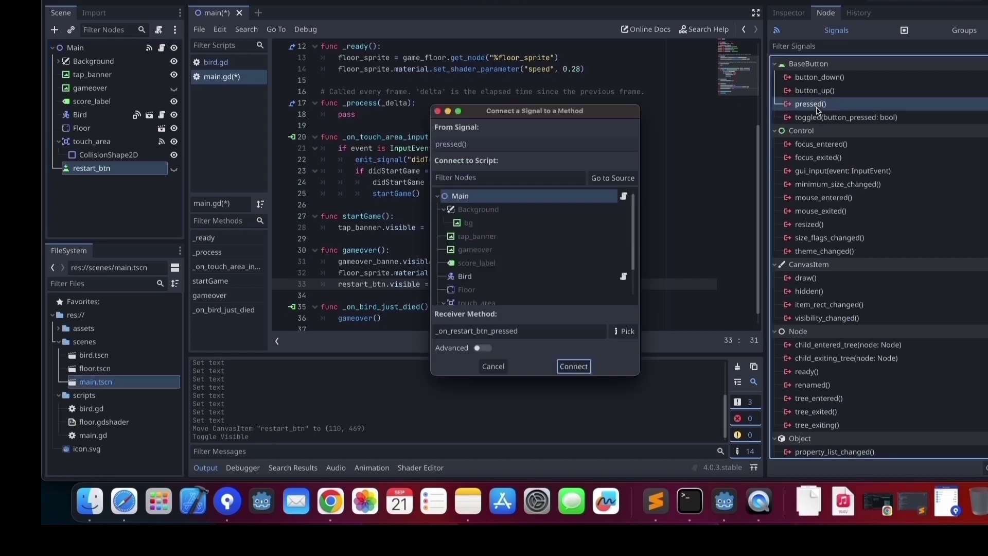
left_click(489, 201)
double_click(490, 201)
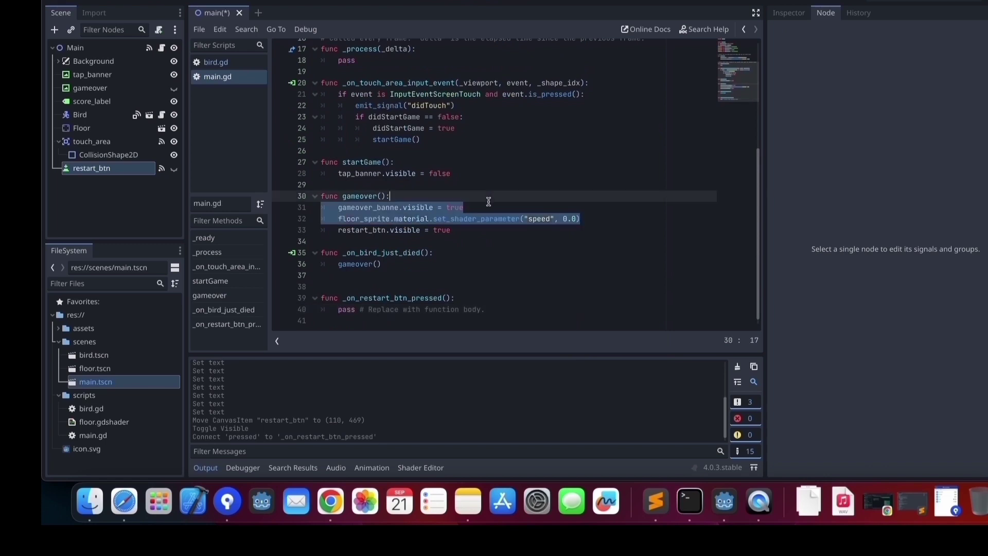
left_click(385, 278)
key("BackSpace")
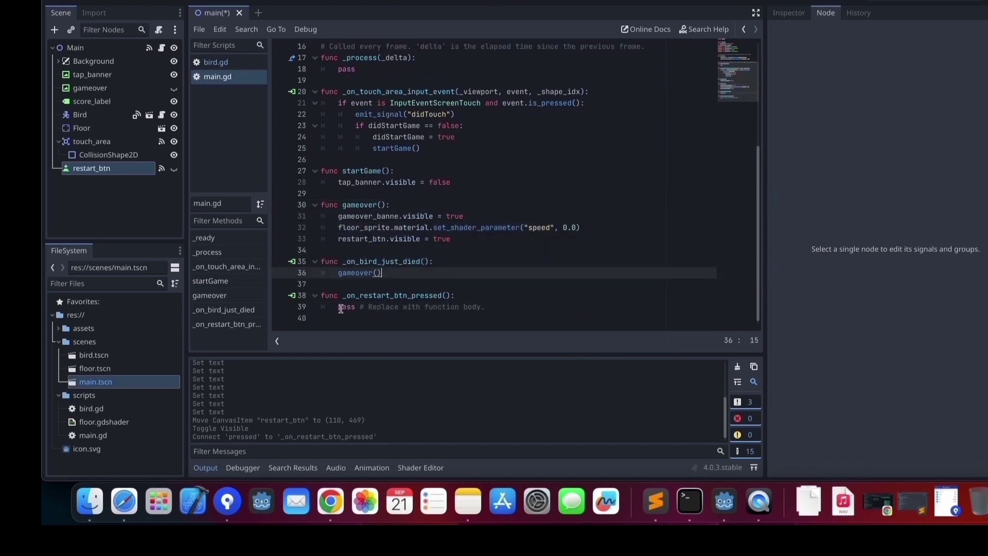
Replace the handler's pass with get_tree().reload_current_scene(), then save and run the game
double_click(342, 307)
left_click_drag(380, 306, 493, 306)
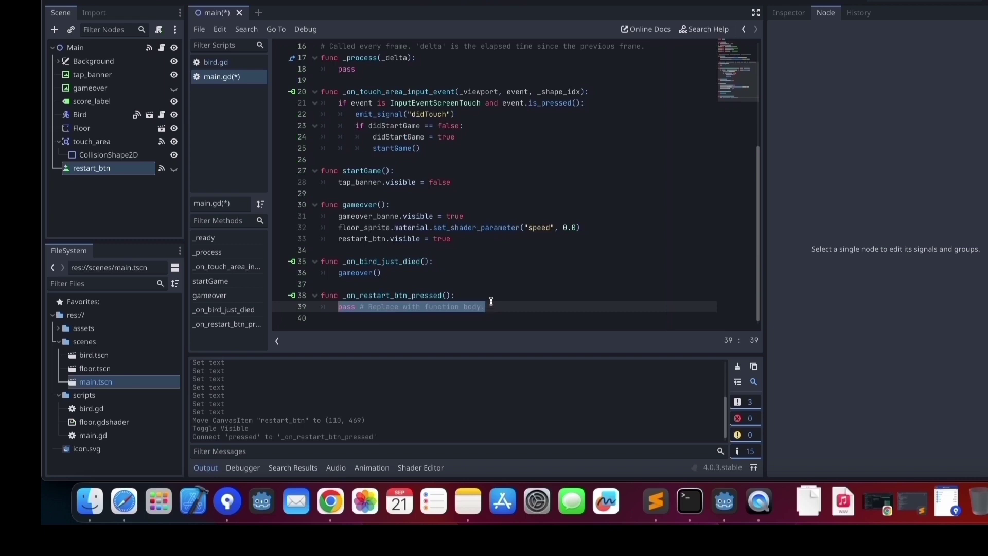
key("super+v")
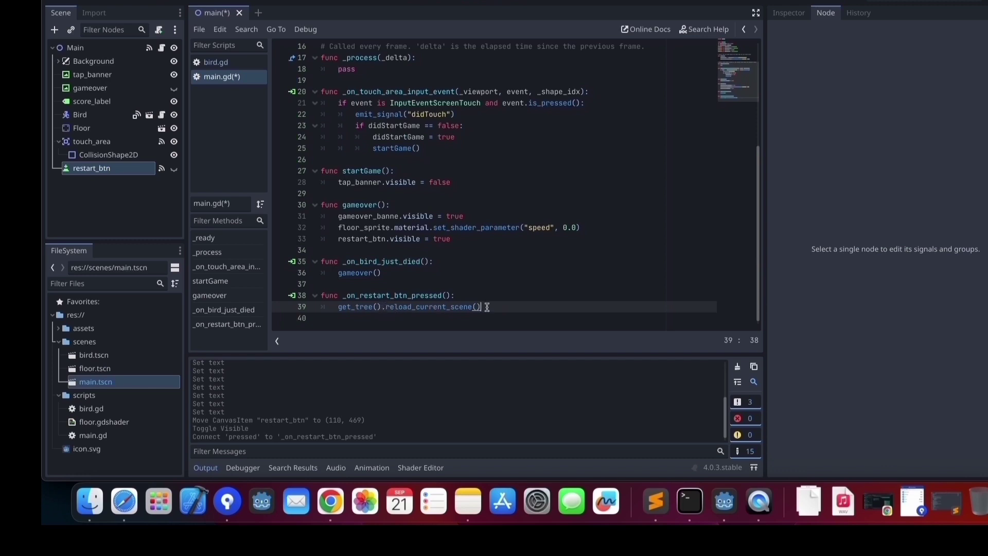
left_click(79, 49)
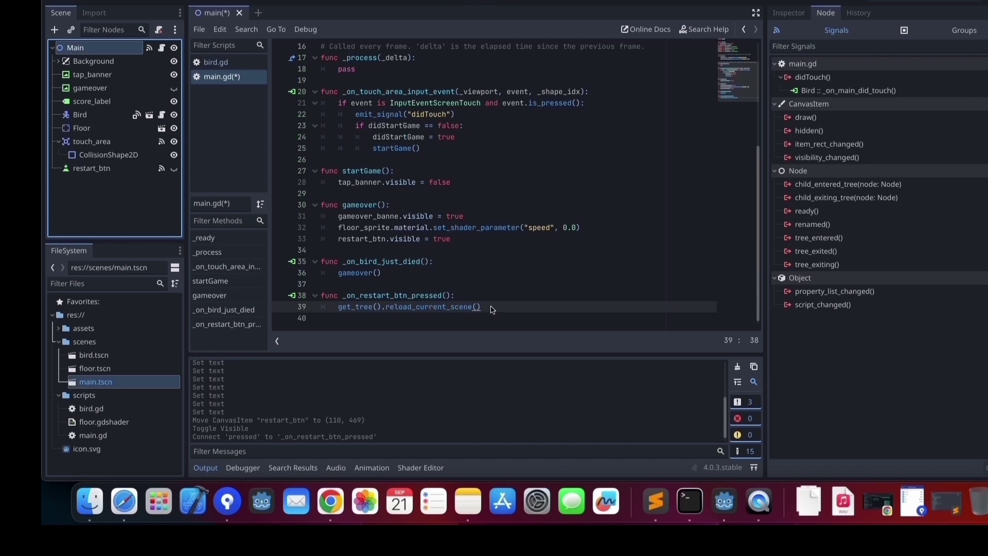
key("super+b")
Playtest to Game Over and restart the game with the Restart button
left_click(538, 270)
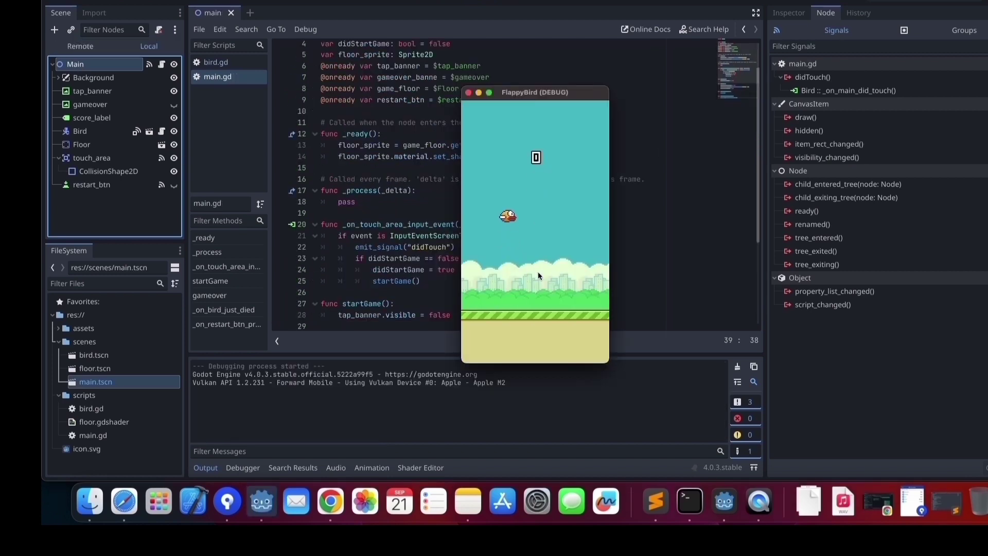
left_click(535, 355)
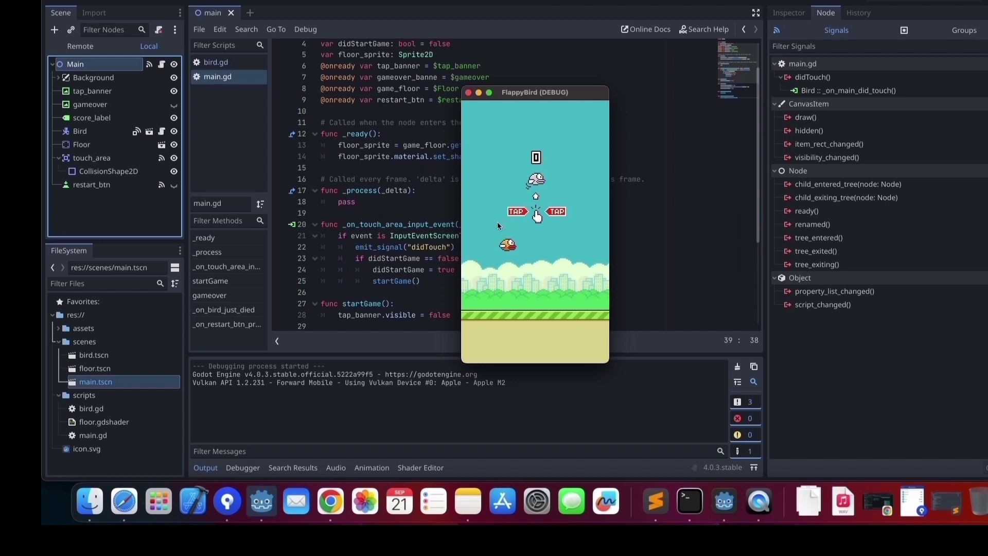
left_click(517, 247)
left_click(519, 246)
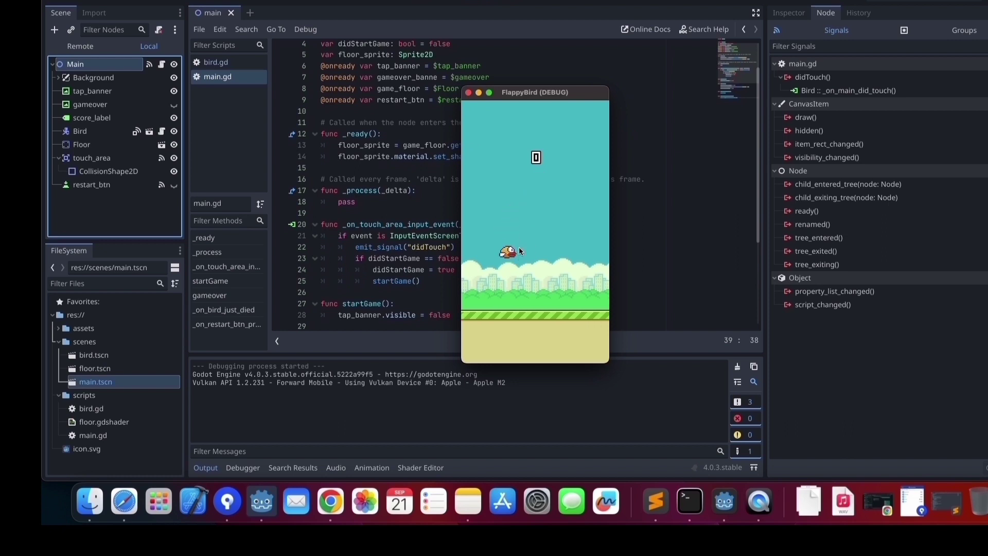
Close the game and open the Bird node's bird.gd script
left_click(468, 92)
left_click(80, 116)
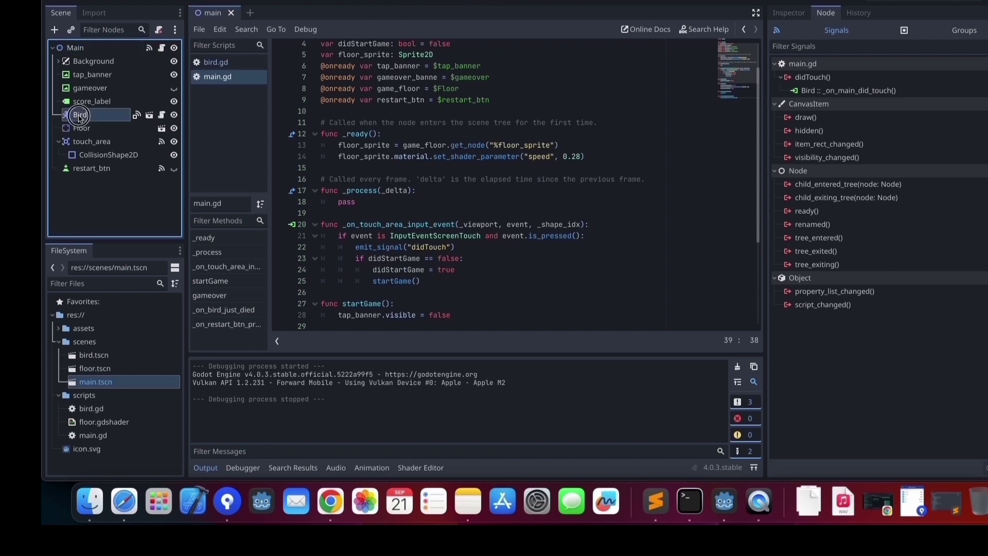
left_click(162, 114)
Create rotate_bird() with pasted tilt logic limiting upward rotation to -30 degrees
left_click(399, 307)
key("Return")
key("Return")
type("func")
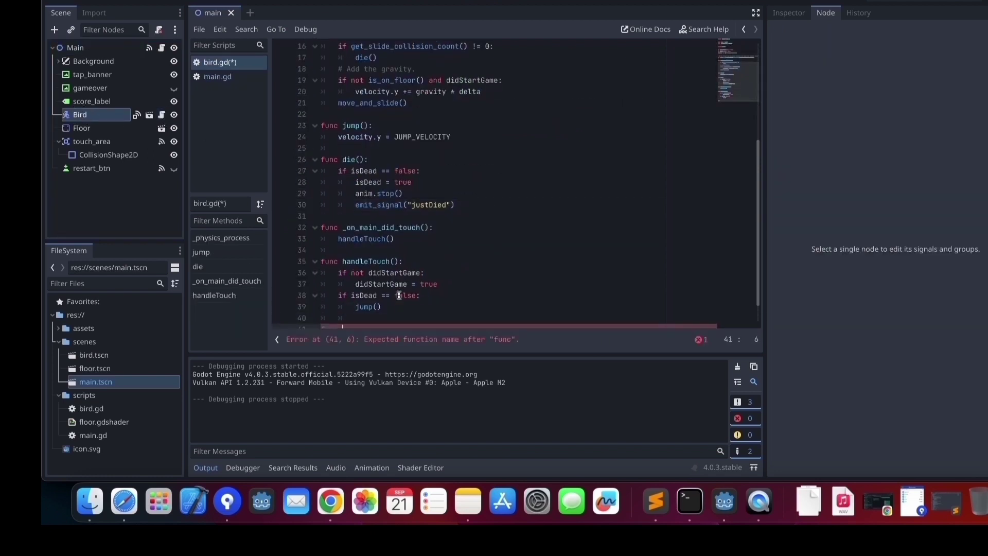
type("rotate_bird():")
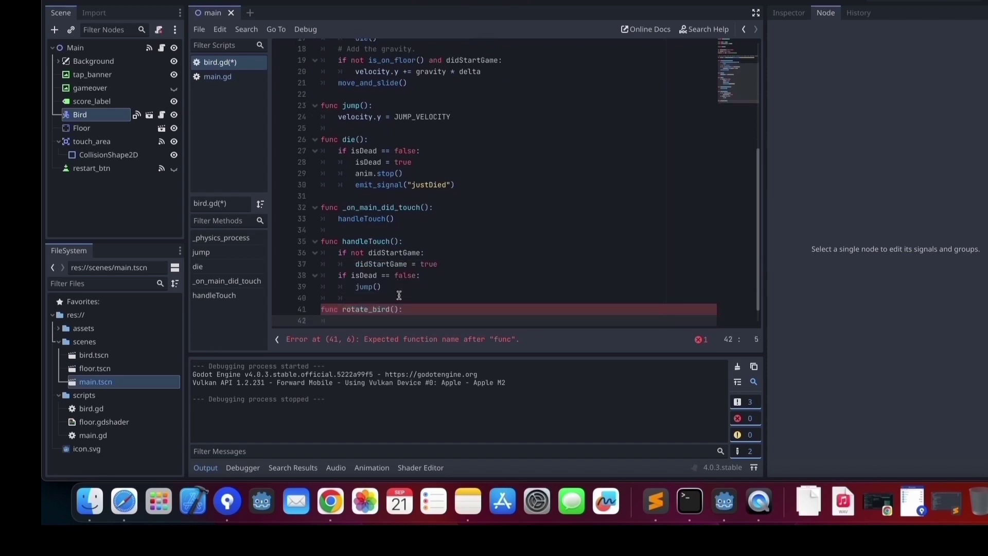
key("Return")
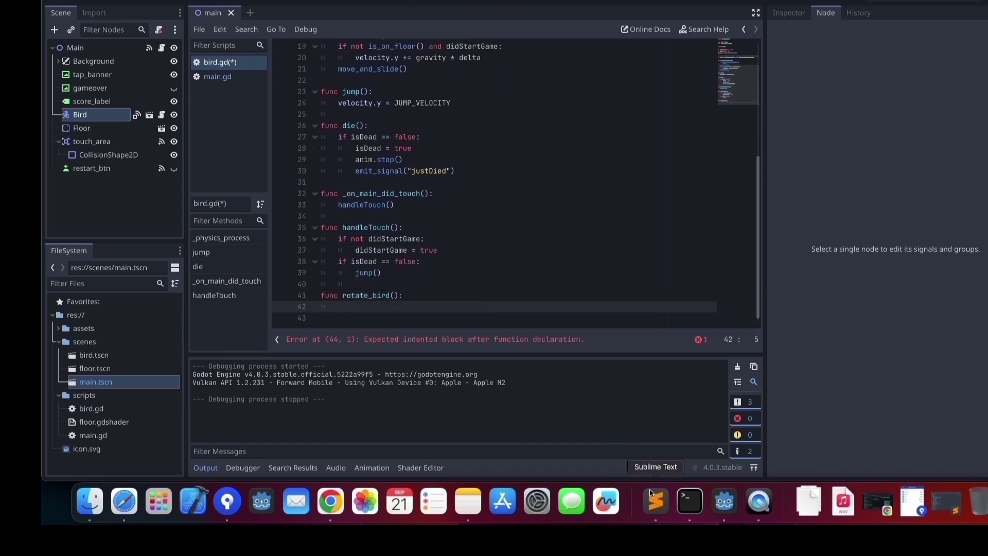
key("super+v")
scroll(401, 289, "down", 1)
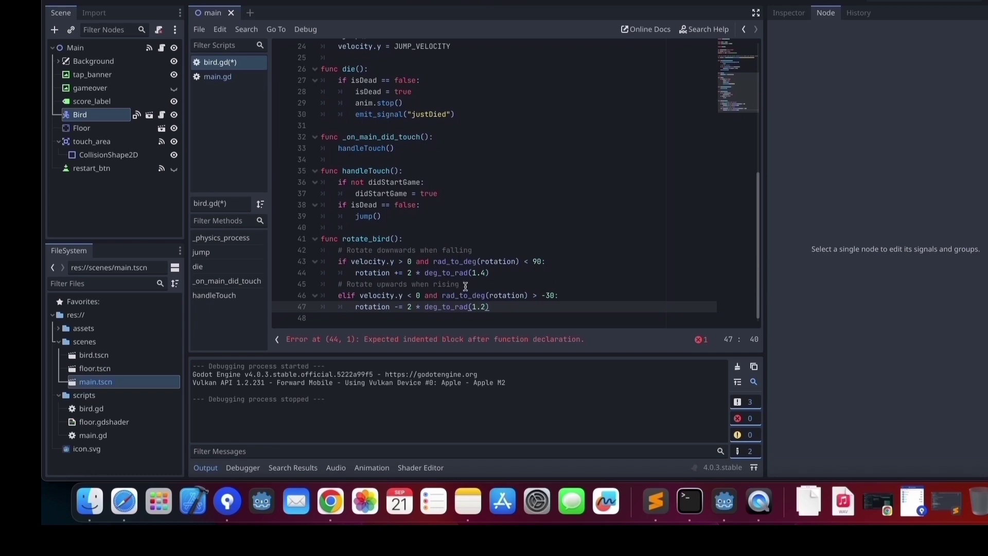
scroll(466, 286, "up", 1)
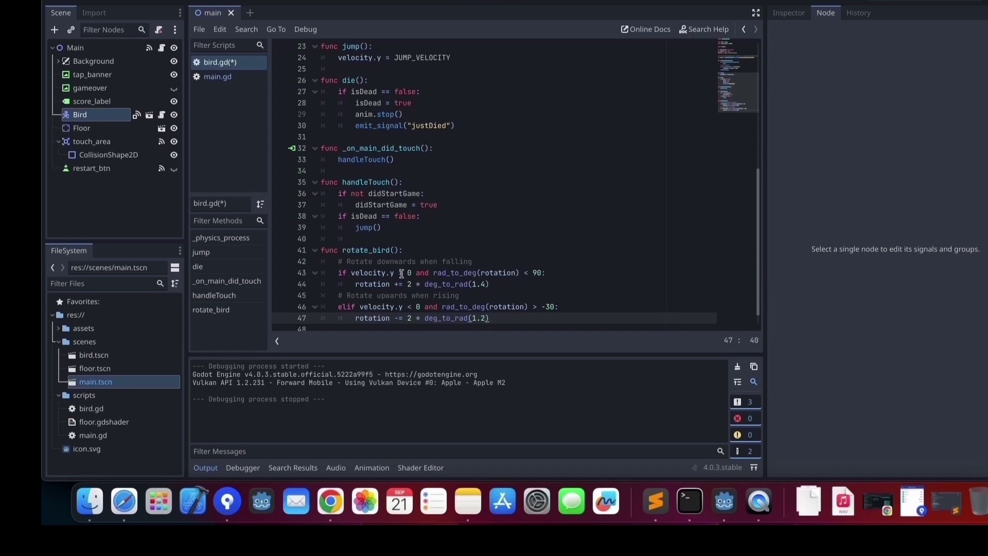
left_click_drag(339, 261, 474, 258)
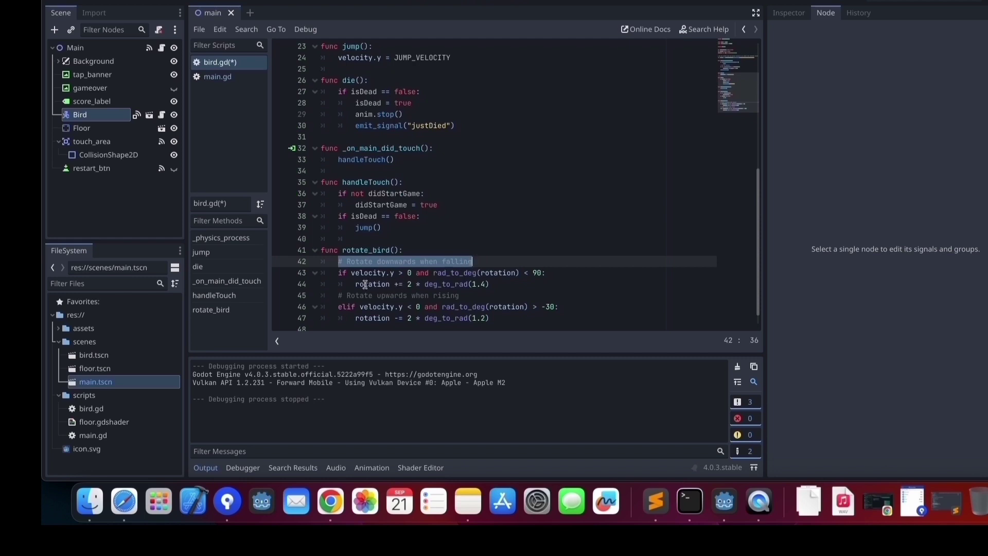
left_click_drag(338, 296, 462, 294)
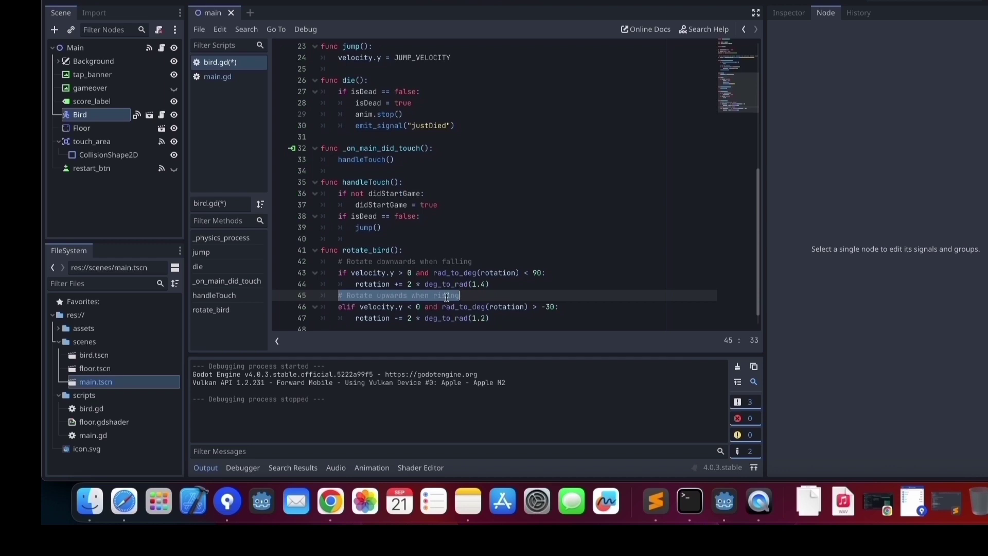
left_click_drag(533, 307, 556, 307)
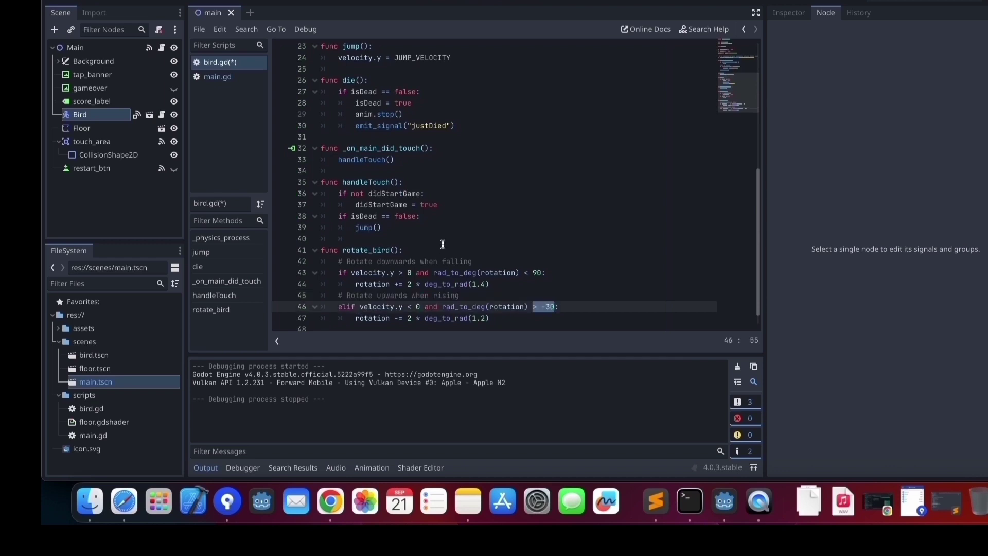
Set rotation = 0 before jump() in handleTouch and save bird.gd
left_click(445, 204)
left_click(428, 217)
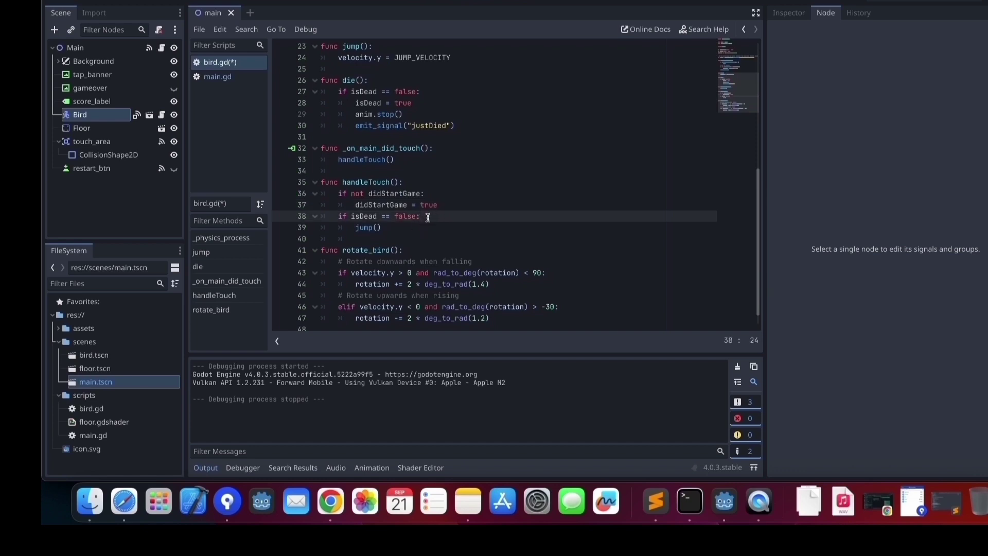
key("Return")
type("rot")
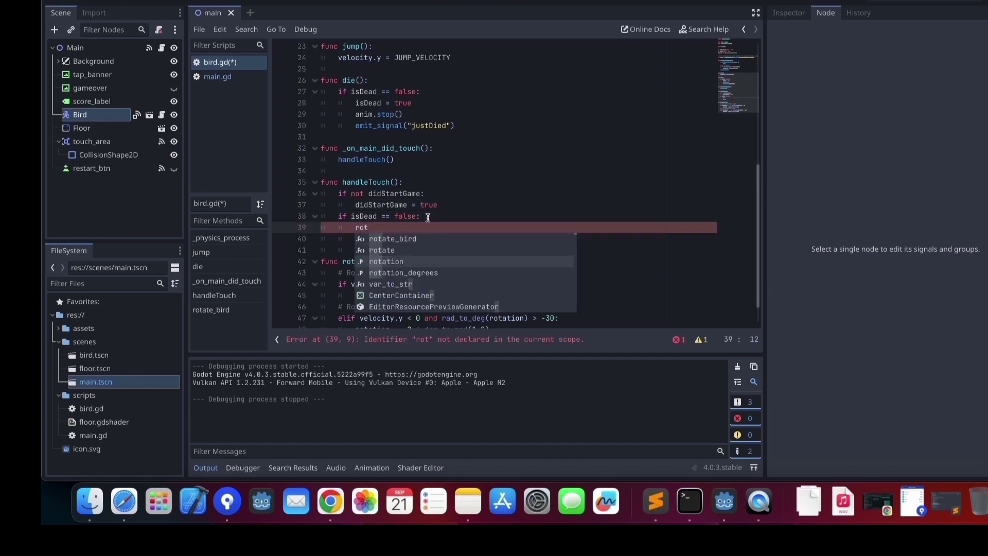
type("a")
key("Return")
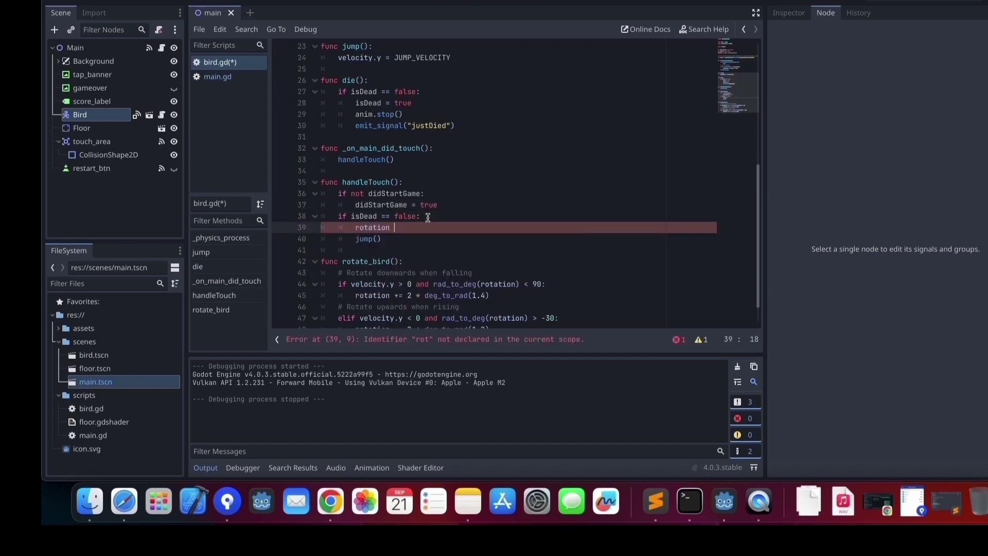
type("= 0")
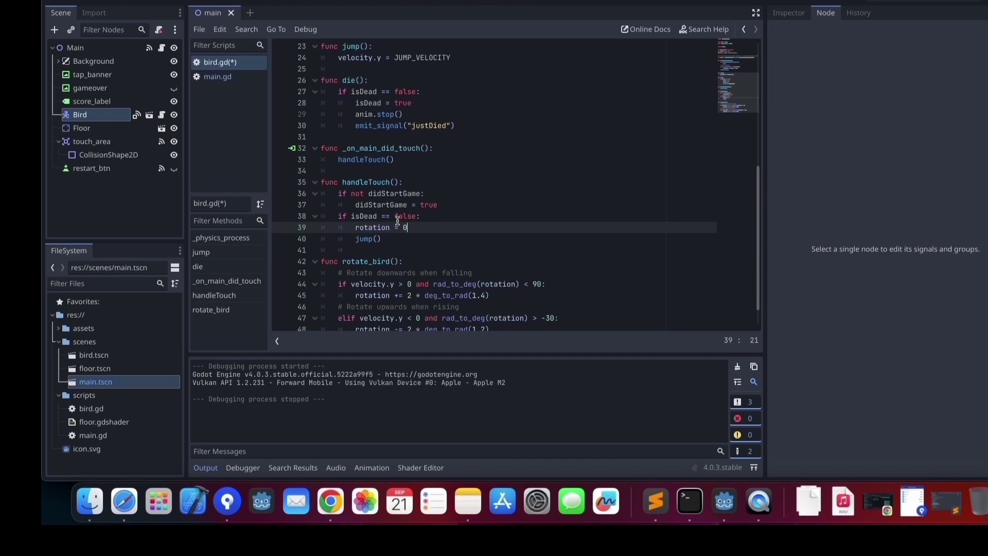
key("super+s")
scroll(453, 160, "up", 3)
scroll(419, 103, "up", 4)
Call rotate_bird() right after move_and_slide() in the physics process
left_click(418, 95)
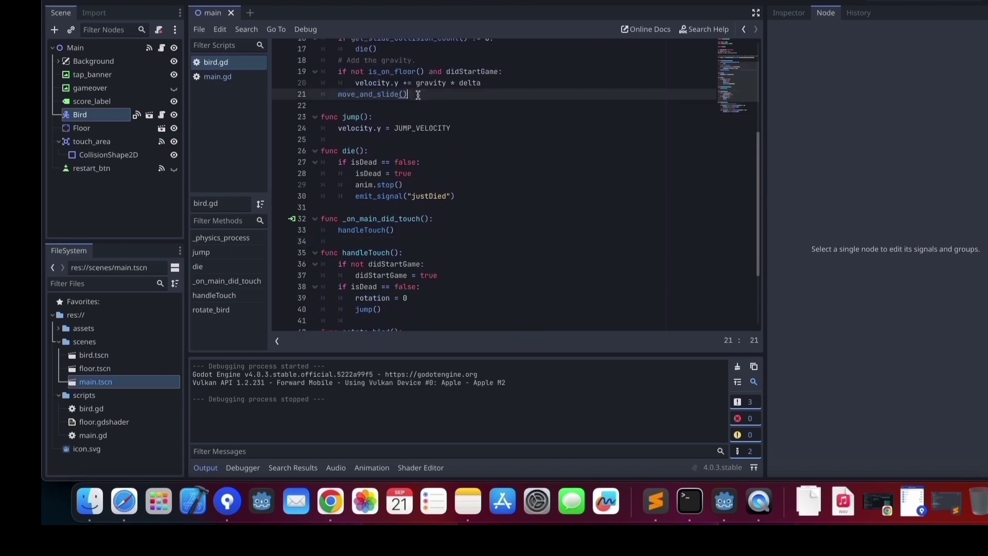
key("Return")
scroll(417, 95, "up", 3)
type("rot")
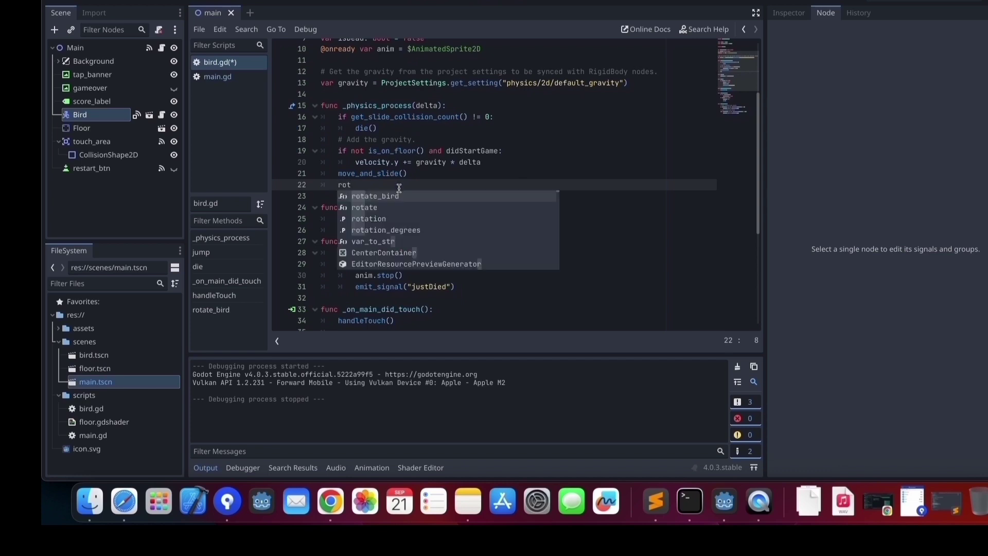
key("Return")
scroll(396, 189, "down", 1)
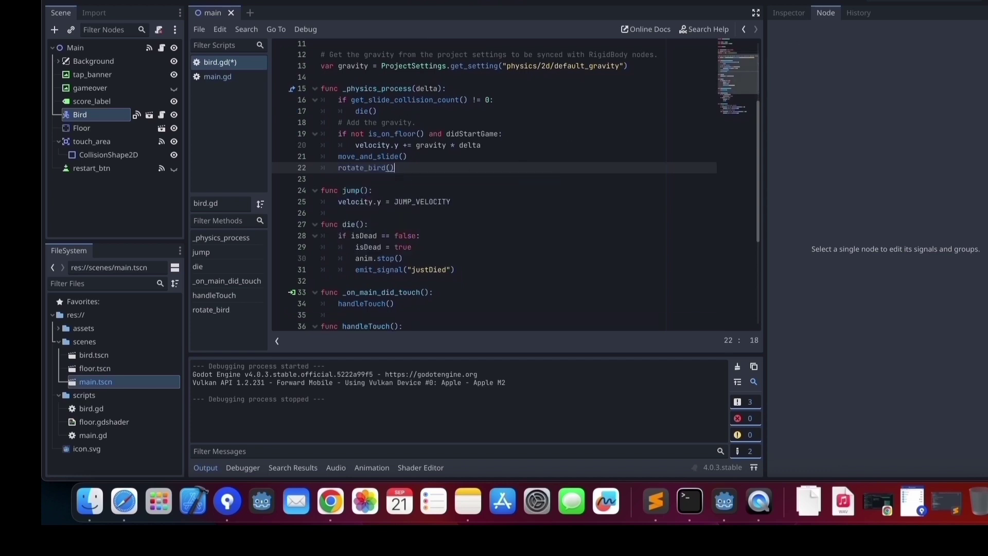
Playtest the tilting bird twice, close the game, and start a new empty scene
key("super+b")
left_click(494, 250)
left_click(499, 253)
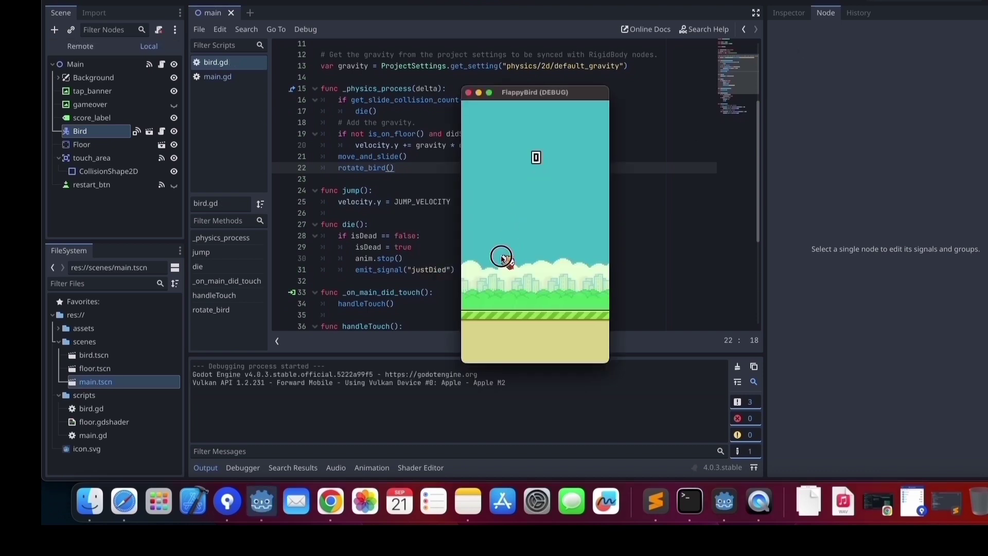
left_click(531, 281)
key("super+b")
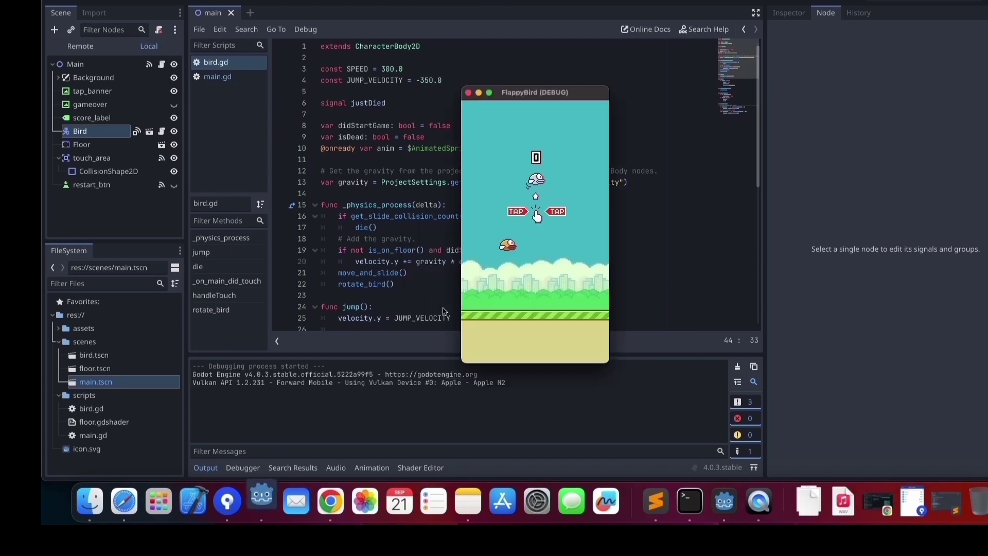
left_click(528, 279)
left_click(527, 275)
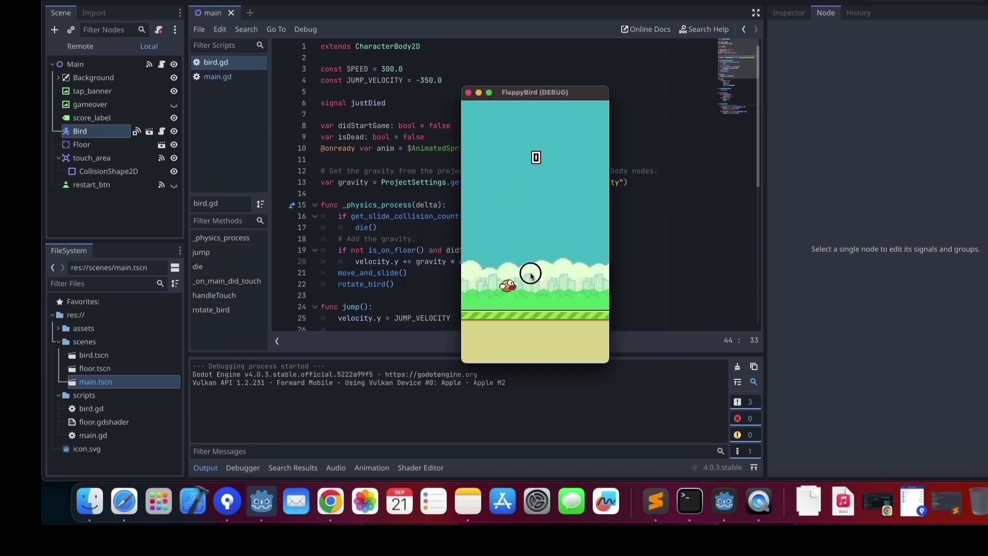
left_click(469, 94)
left_click(251, 13)
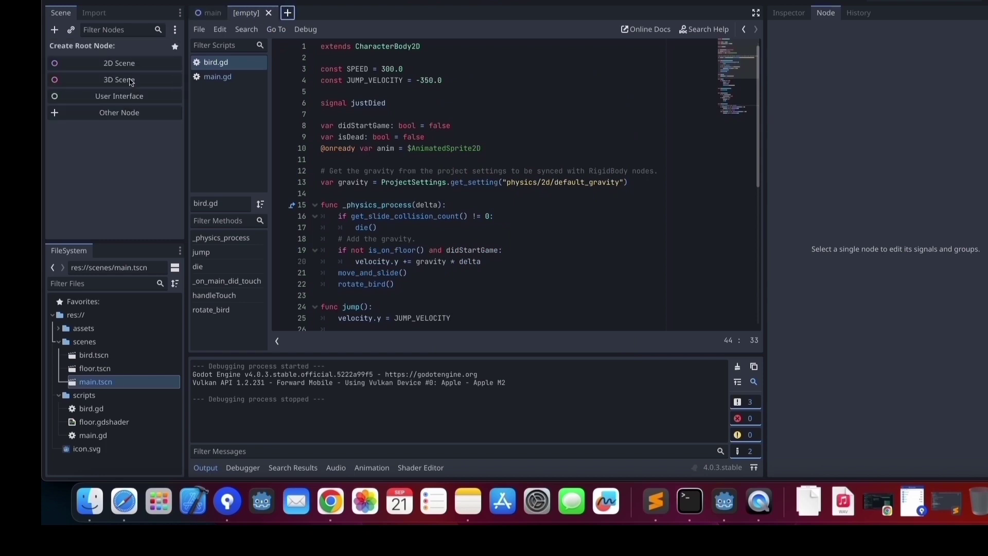
Create an Area2D root node named Pipes
left_click(123, 114)
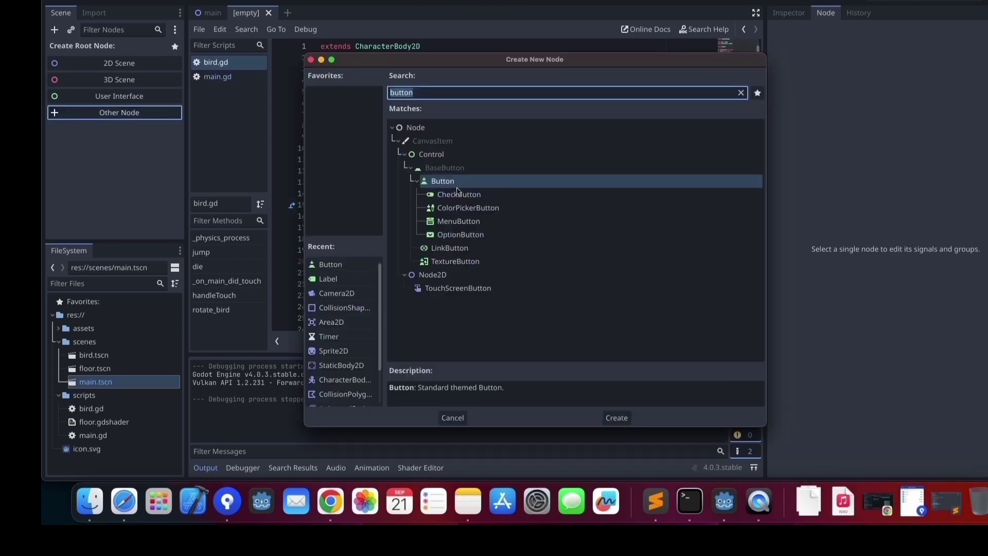
double_click(332, 322)
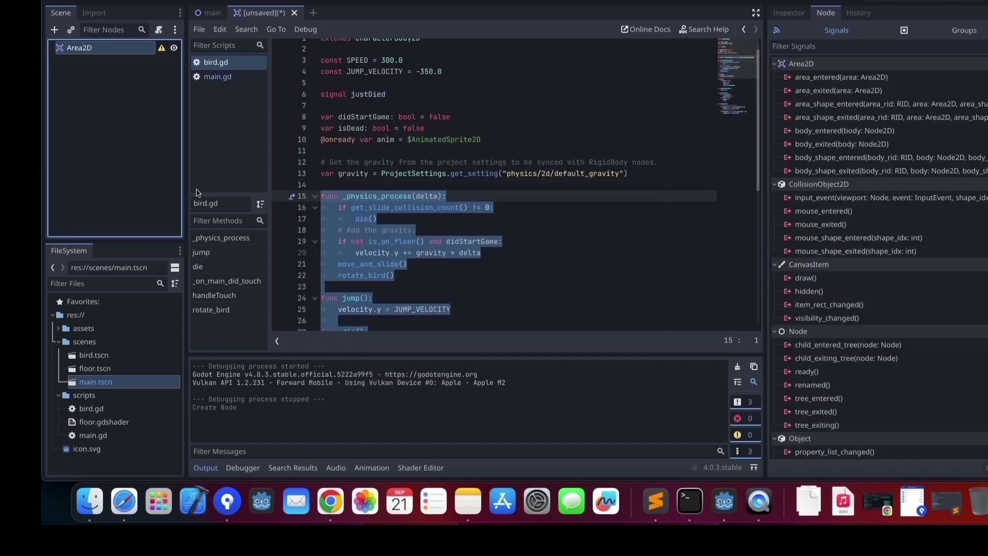
double_click(91, 48)
type("Pipes")
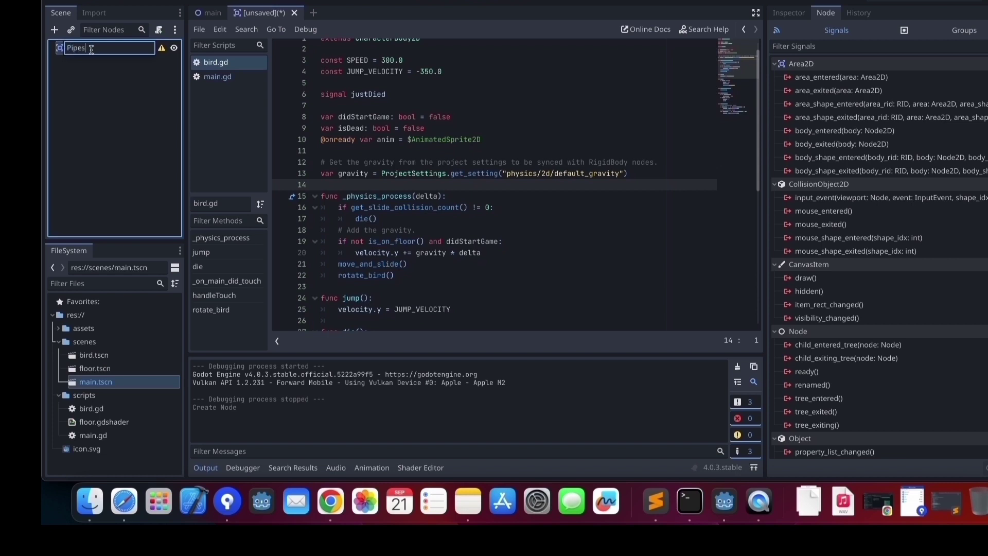
key("Return")
Add two StaticBody2D children under Pipes
right_click(92, 49)
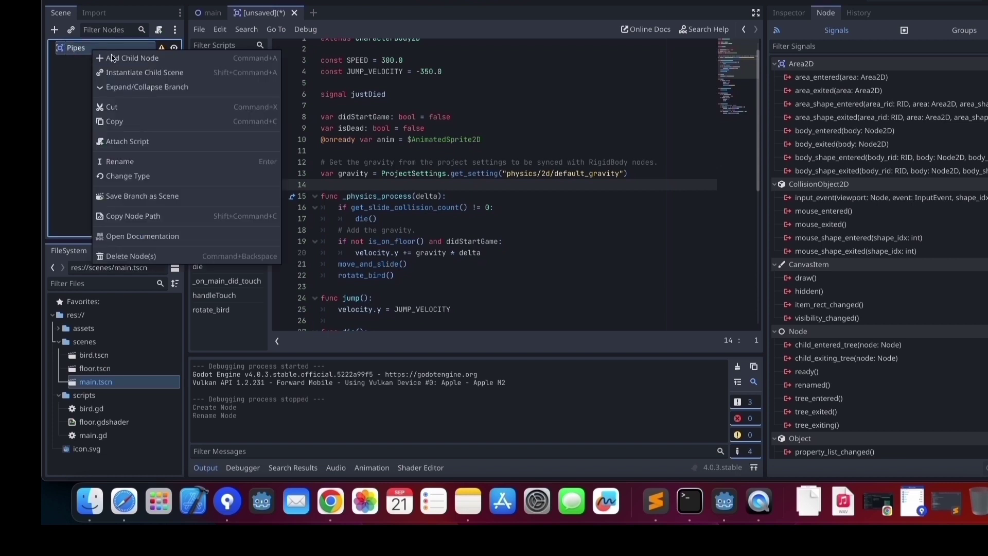
left_click(120, 61)
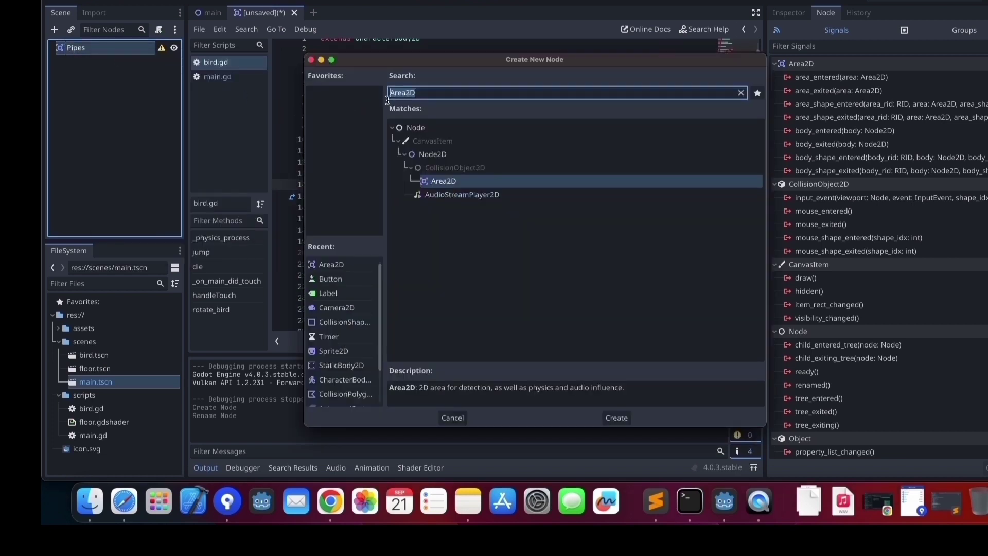
double_click(350, 367)
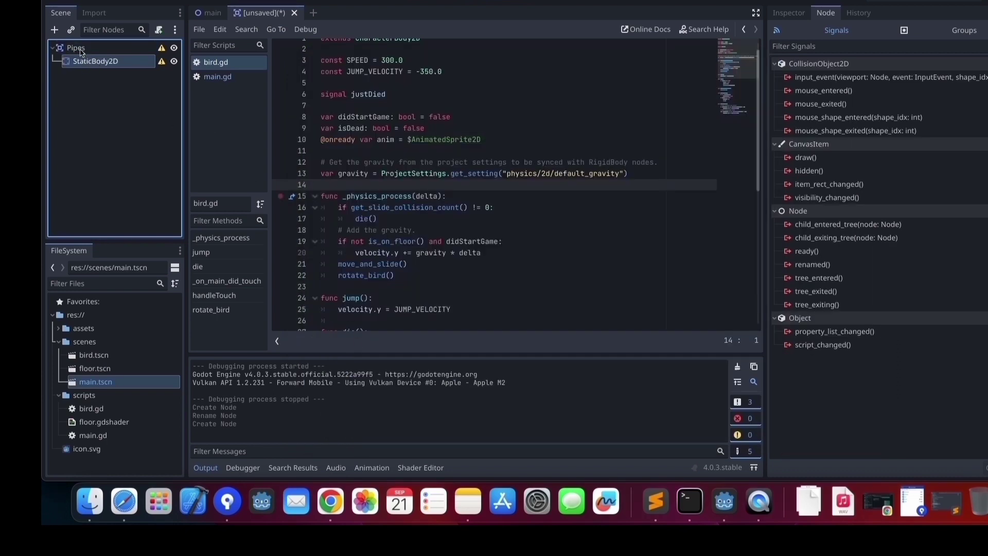
right_click(79, 47)
left_click(123, 60)
left_click(330, 265)
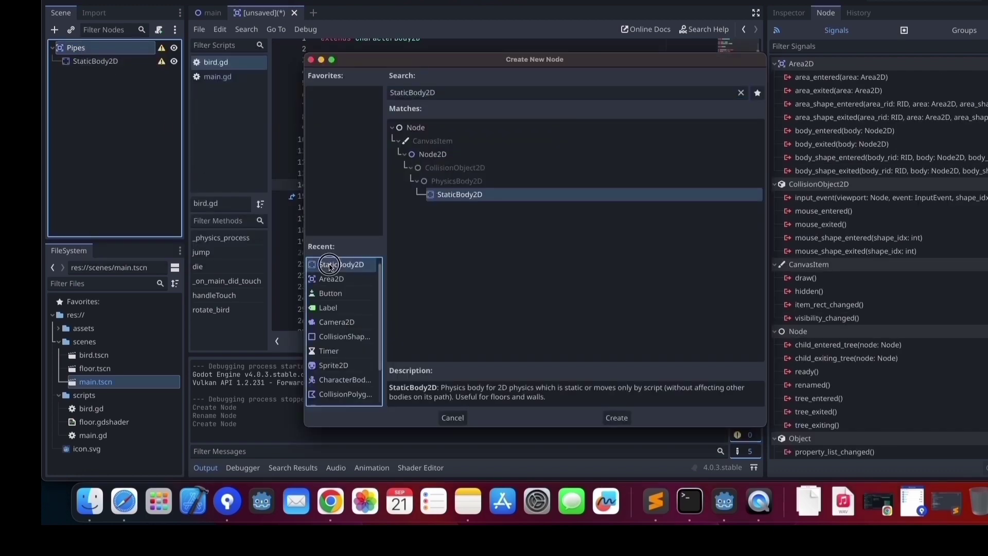
double_click(330, 264)
Rename the two StaticBody2D nodes to upper and bottom
double_click(99, 61)
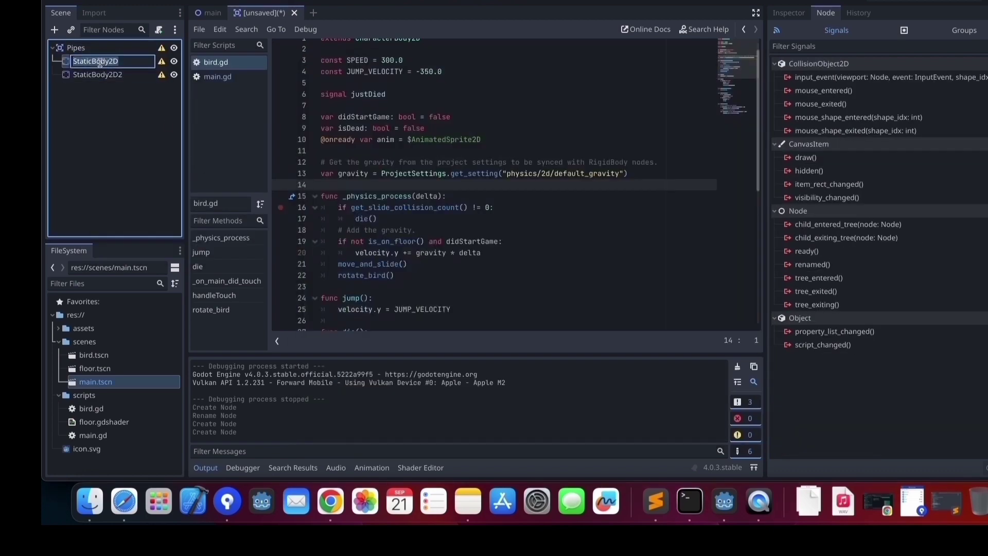
type("upper")
key("Return")
key("Down")
key("F2")
type("bottom")
key("Return")
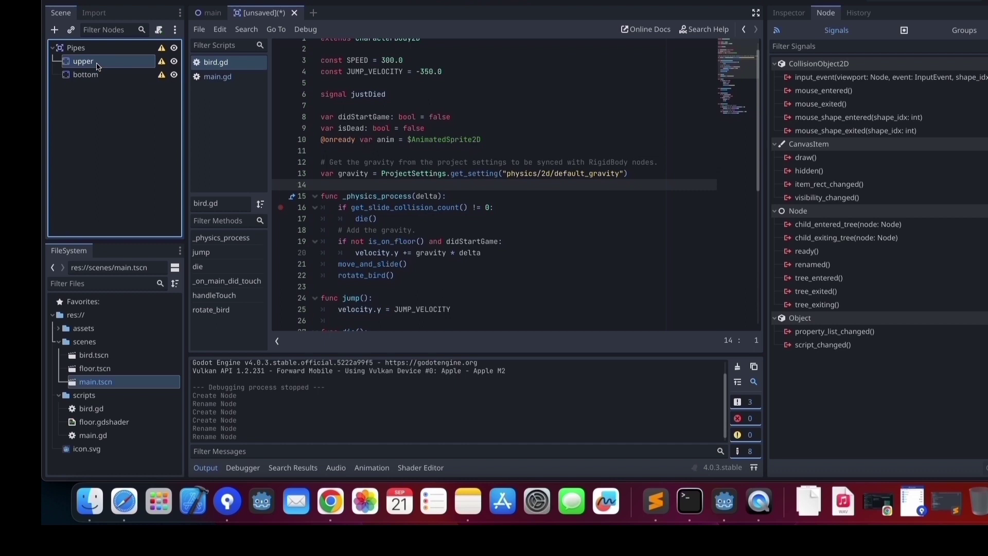
Add a Sprite2D under upper and bottom and locate pipe-green.png in assets
right_click(100, 67)
left_click(115, 74)
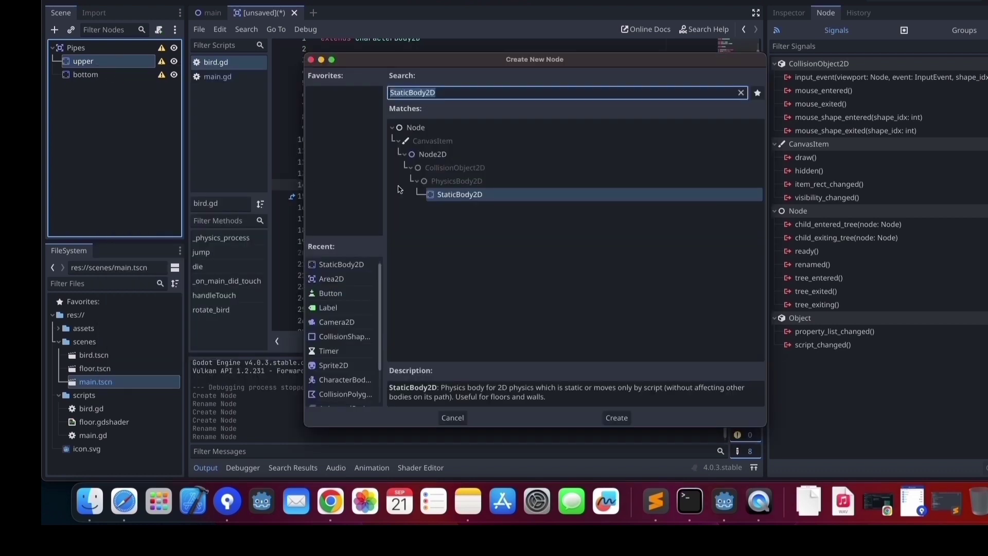
type("Sp")
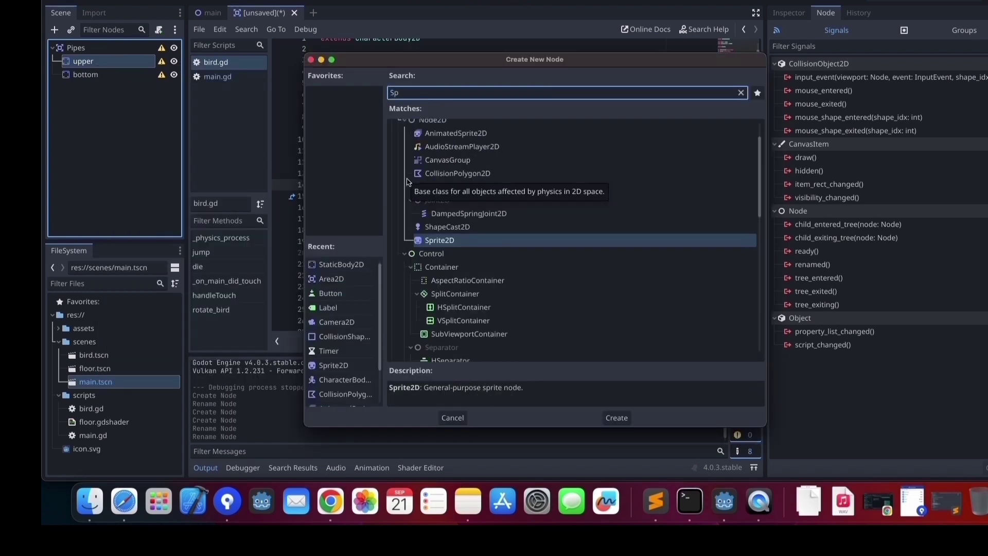
double_click(440, 241)
right_click(72, 87)
left_click(120, 100)
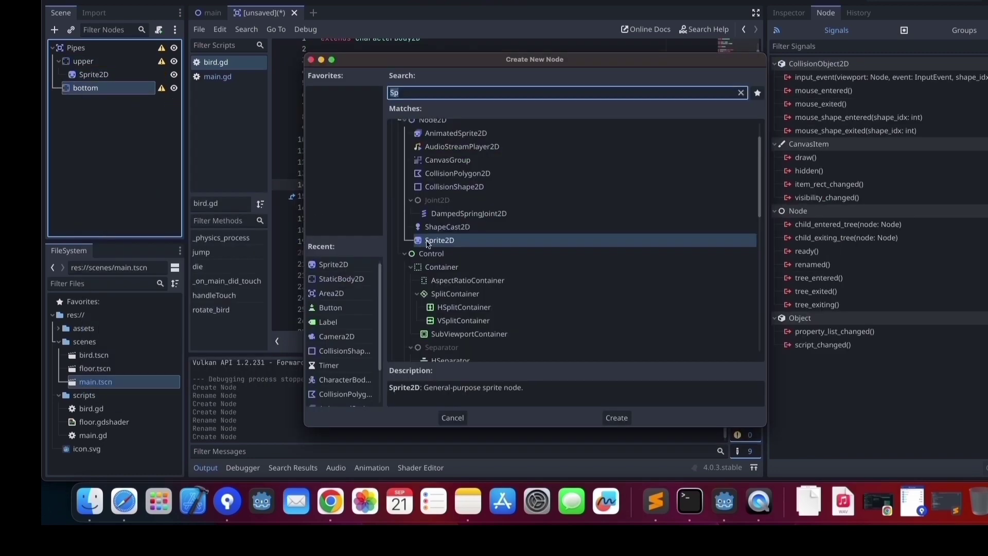
double_click(427, 240)
left_click(90, 77)
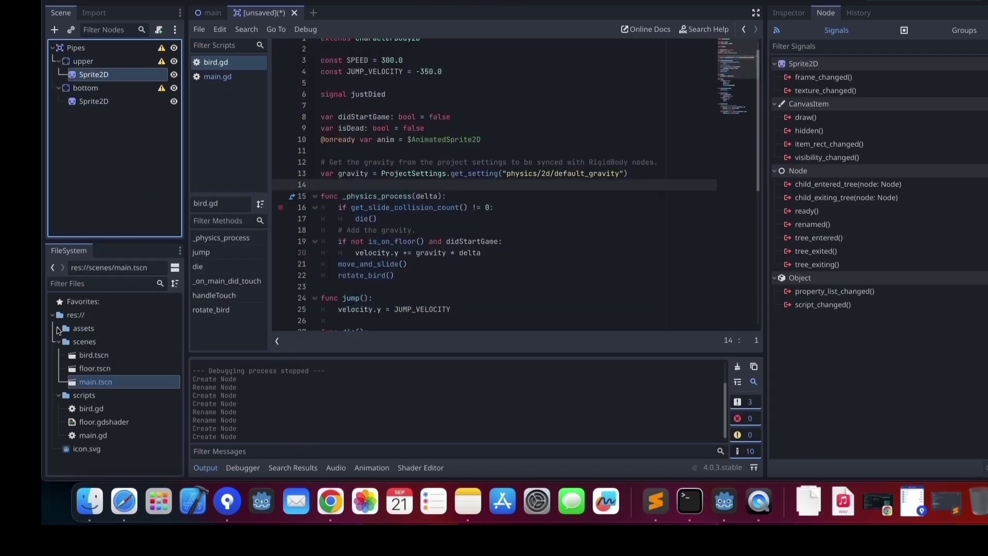
left_click(58, 328)
left_click(95, 382)
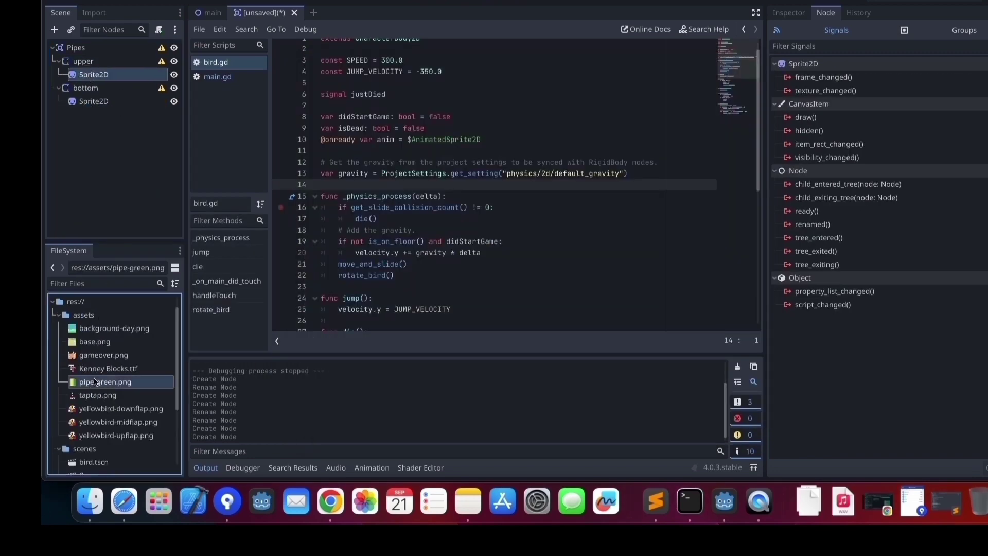
left_click(419, 4)
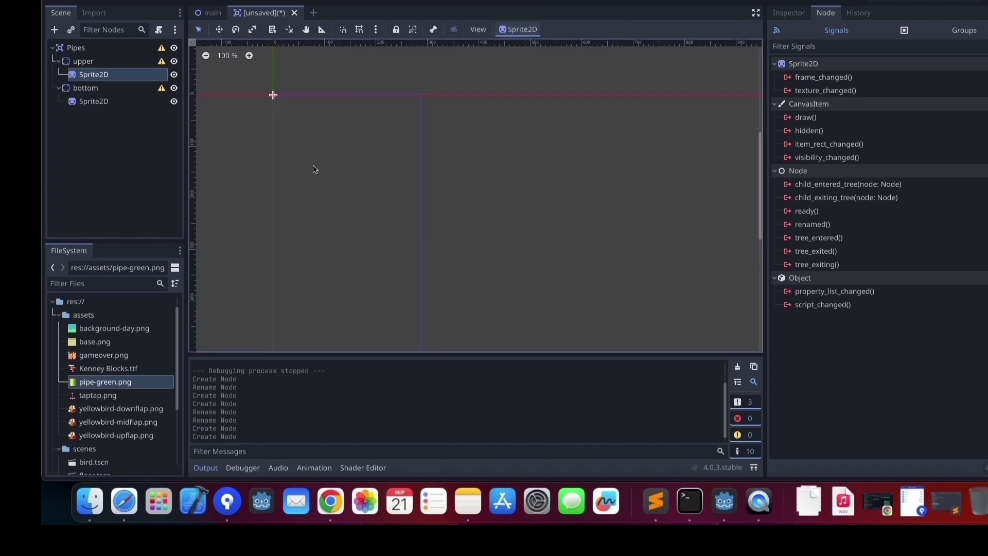
Add a CollisionShape2D under both bottom and upper
right_click(88, 89)
left_click(134, 96)
type("Sp")
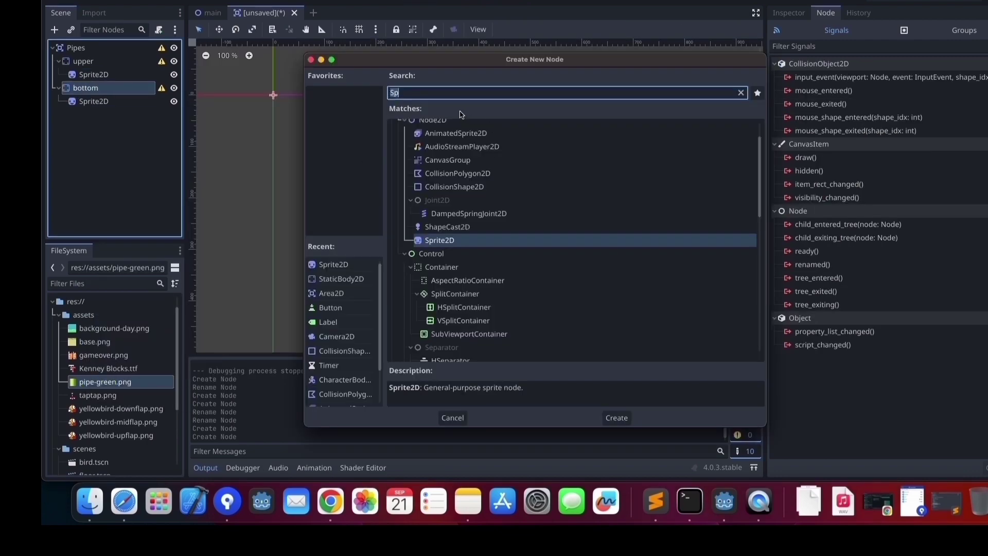
type("coll")
left_click(456, 181)
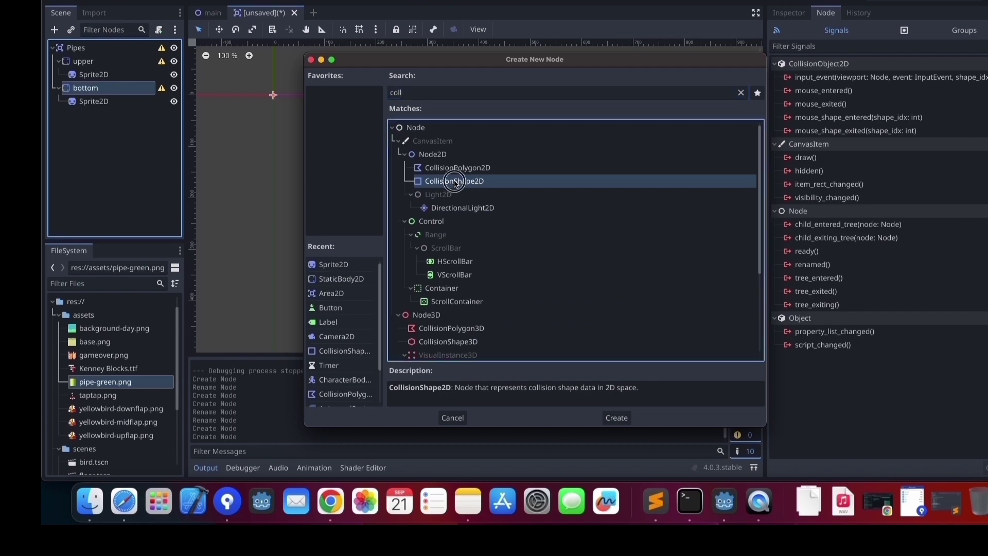
double_click(456, 183)
right_click(85, 62)
left_click(131, 69)
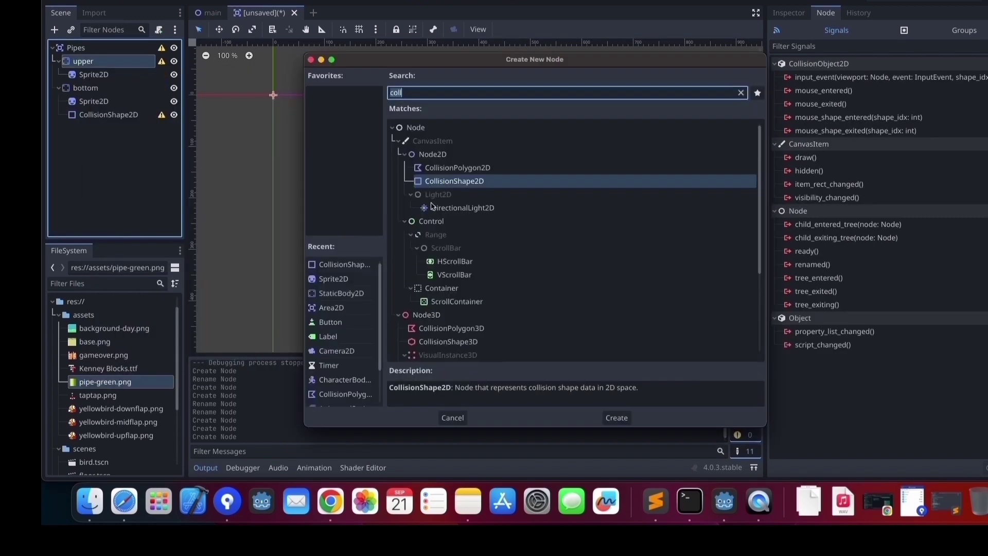
double_click(446, 183)
left_click(77, 61)
left_click(98, 88)
Drag pipe-green.png into the Texture slot of both upper and bottom sprites
left_click(94, 75)
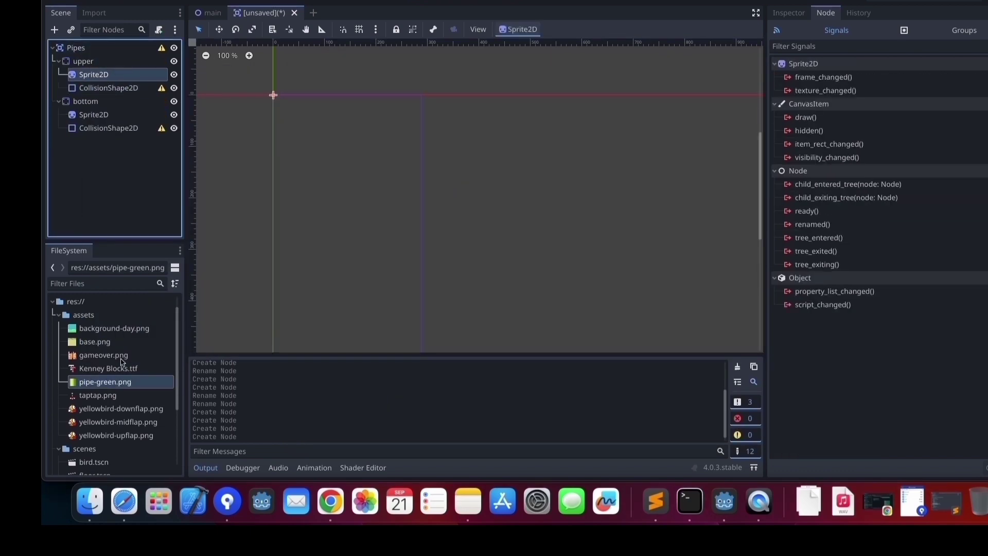
left_click(789, 12)
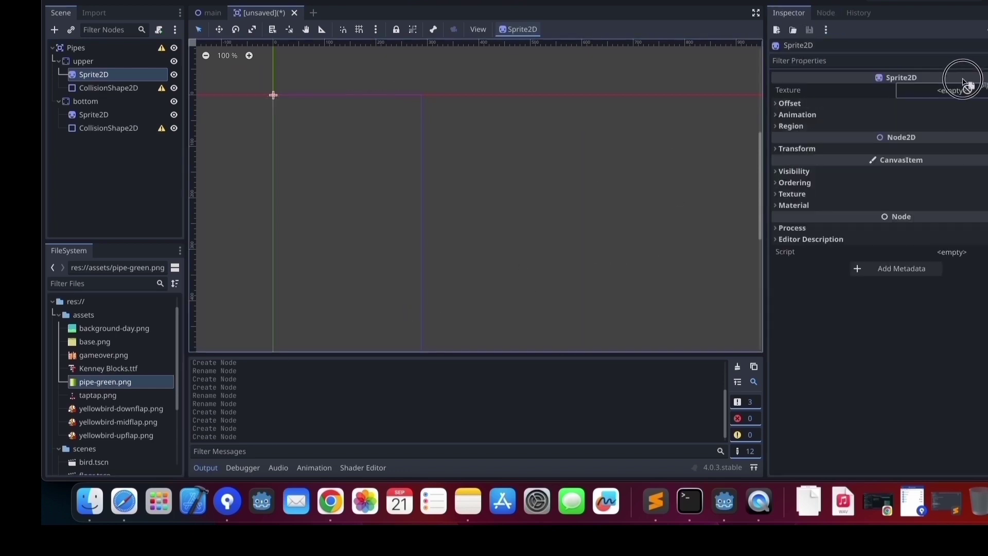
left_click_drag(102, 390, 950, 91)
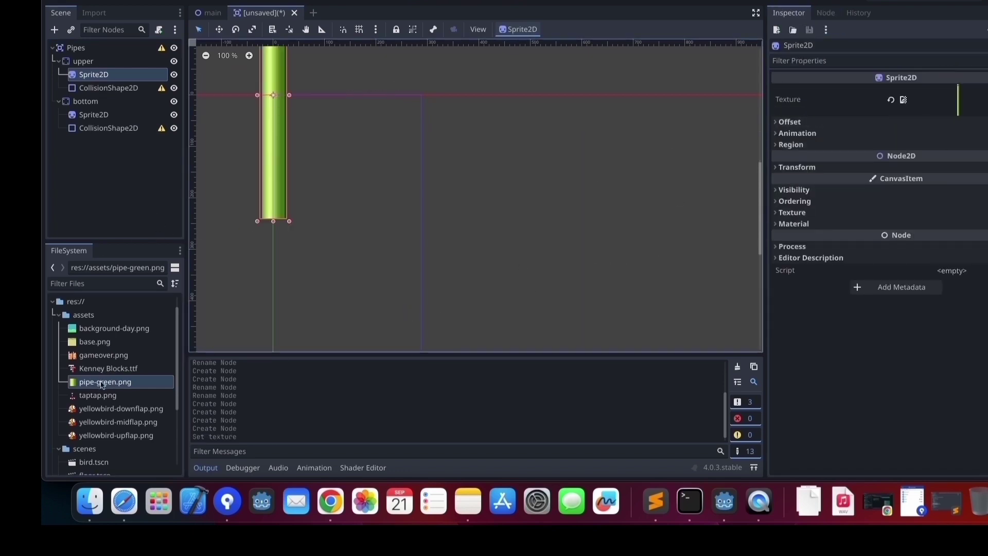
left_click(100, 115)
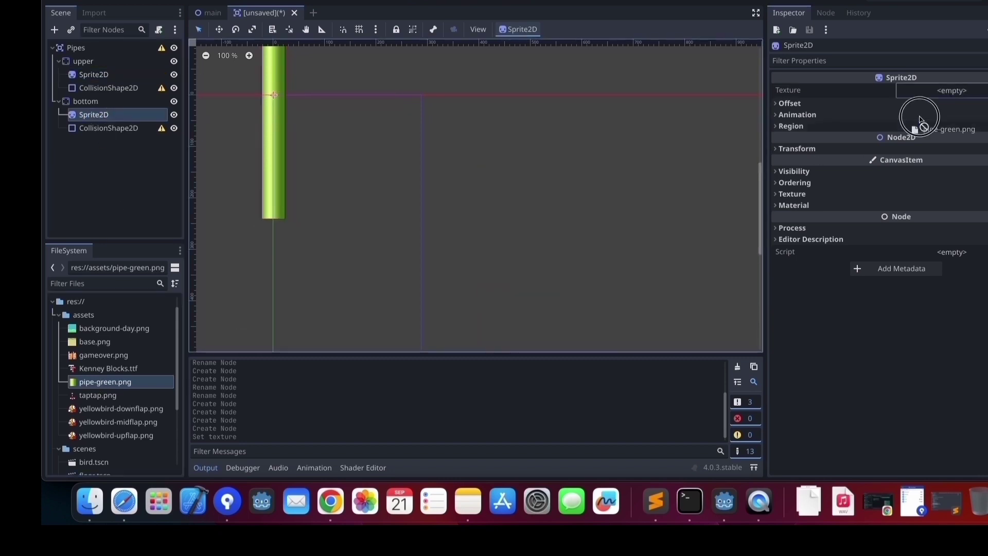
left_click_drag(114, 390, 927, 93)
Frame the pipe in view, switch to Move mode, and select the upper pipe body
key("shift+f")
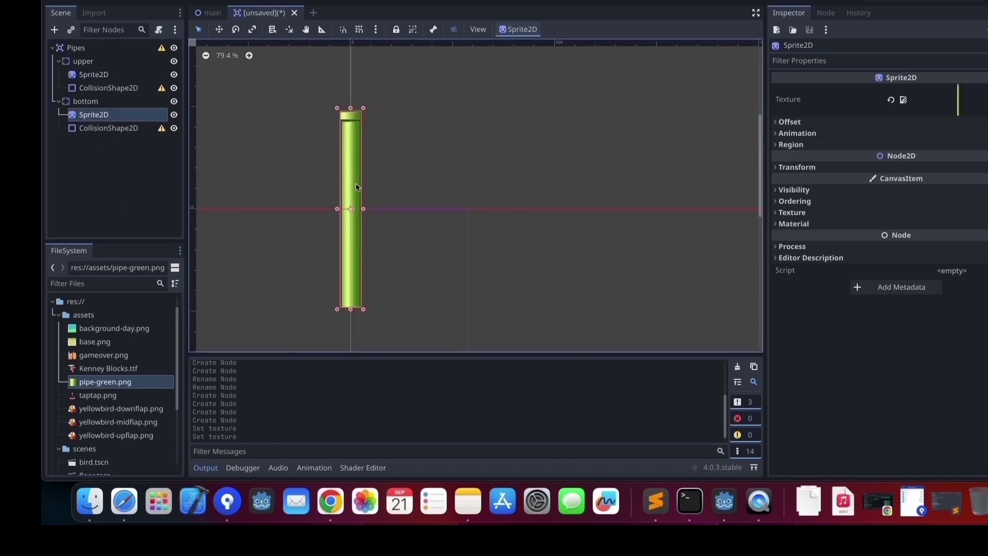
left_click(220, 30)
left_click(65, 101)
left_click(58, 101)
left_click(58, 60)
Enable grid snapping and set the upper pipe's rotation to 180° so it hangs upside down
left_click(83, 61)
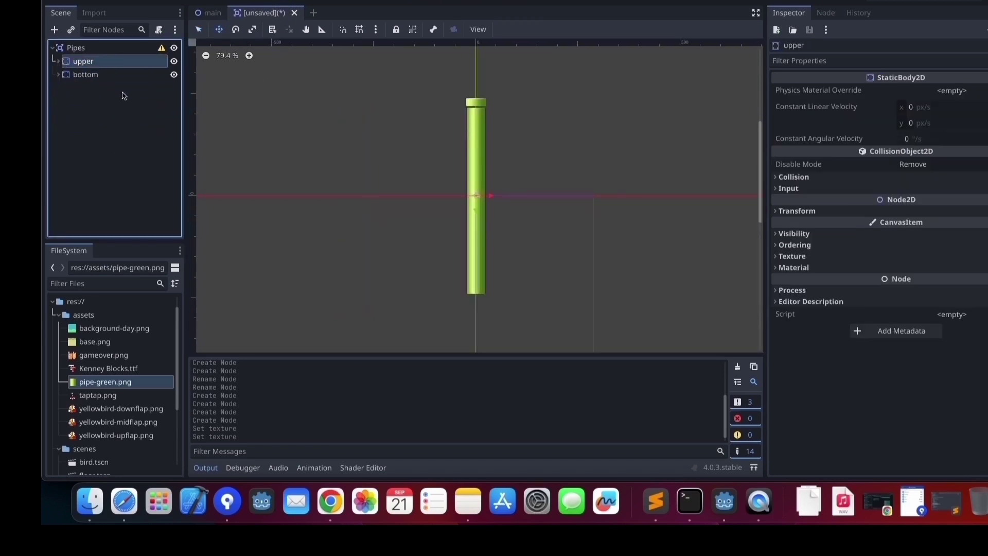
scroll(509, 201, "up", 1)
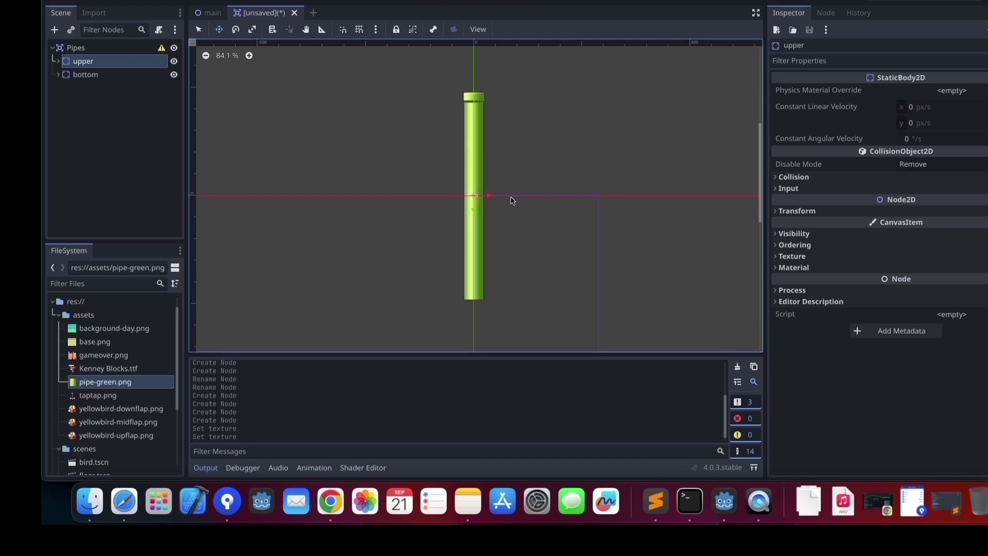
scroll(507, 190, "up", 3)
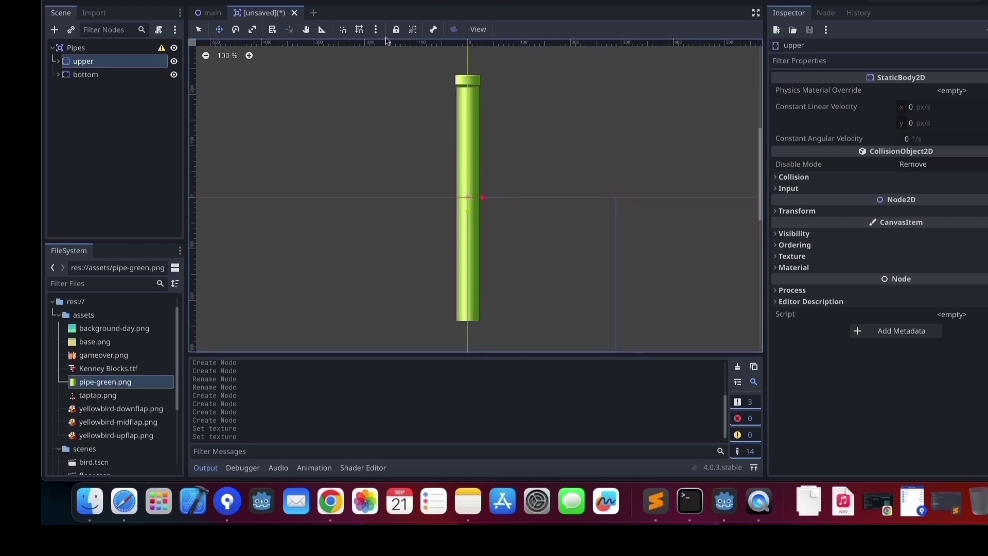
left_click(360, 30)
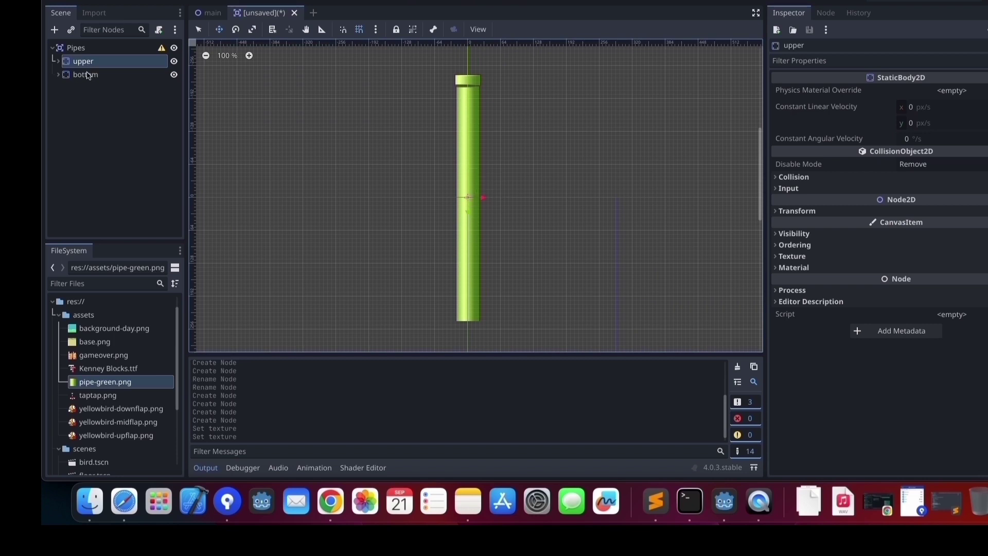
left_click(824, 211)
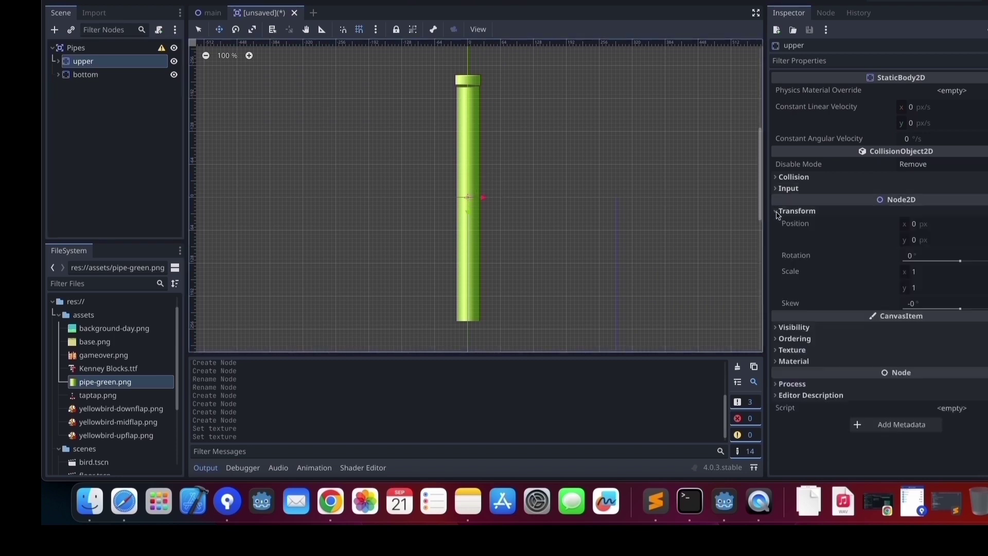
left_click(934, 254)
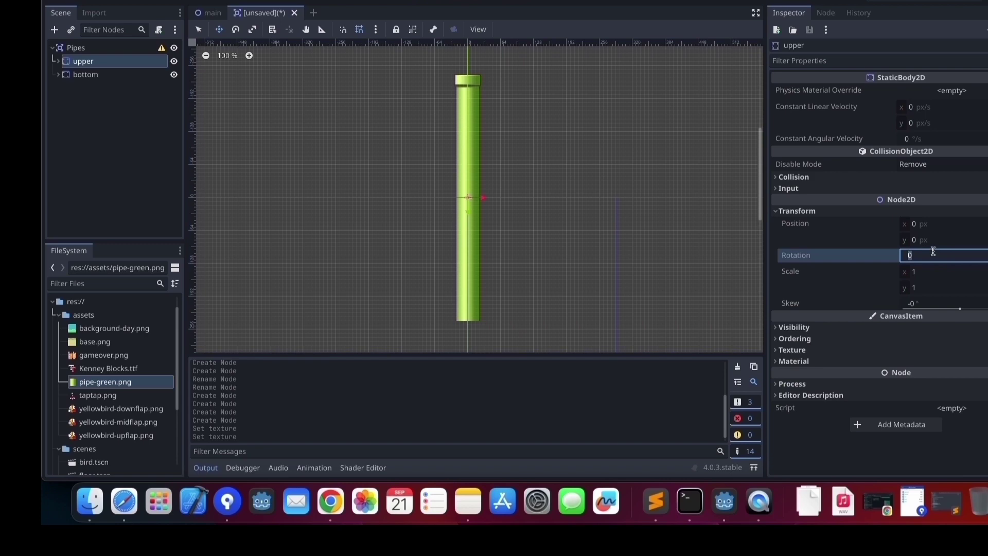
type("180")
key("Return")
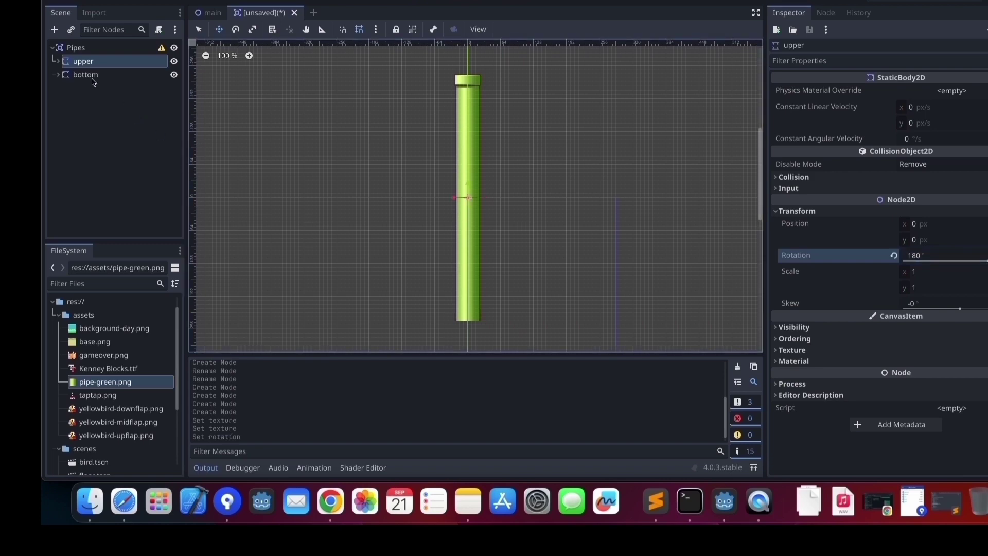
Place the bottom pipe at (0, 296) and the upper pipe at (0, -296), leaving a central gap
left_click(93, 76)
left_click_drag(469, 199, 470, 342)
mouse_move(469, 135)
left_mouse_down()
mouse_move(469, 164)
mouse_move(468, 47)
left_mouse_up()
left_click(81, 62)
scroll(459, 226, "down", 1)
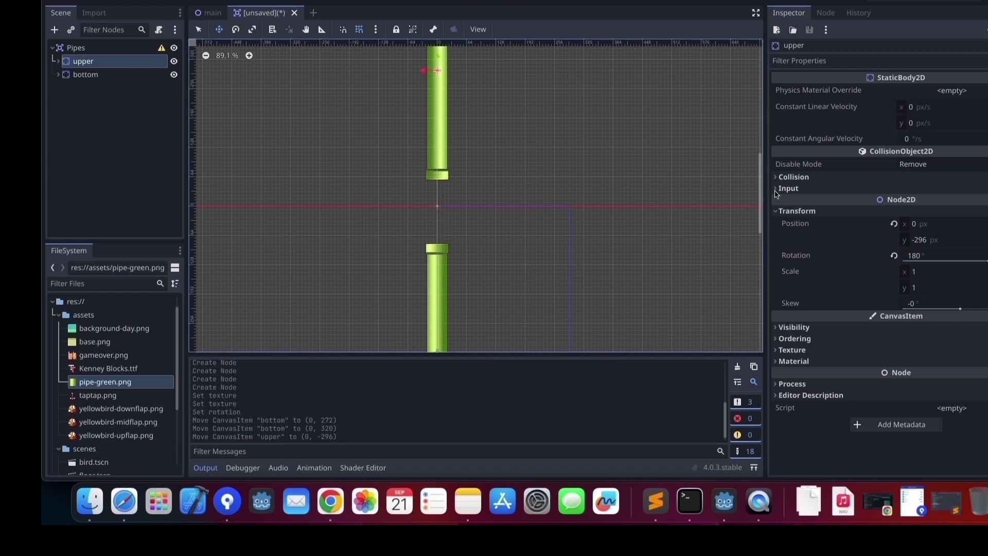
scroll(515, 196, "down", 2)
left_click(85, 75)
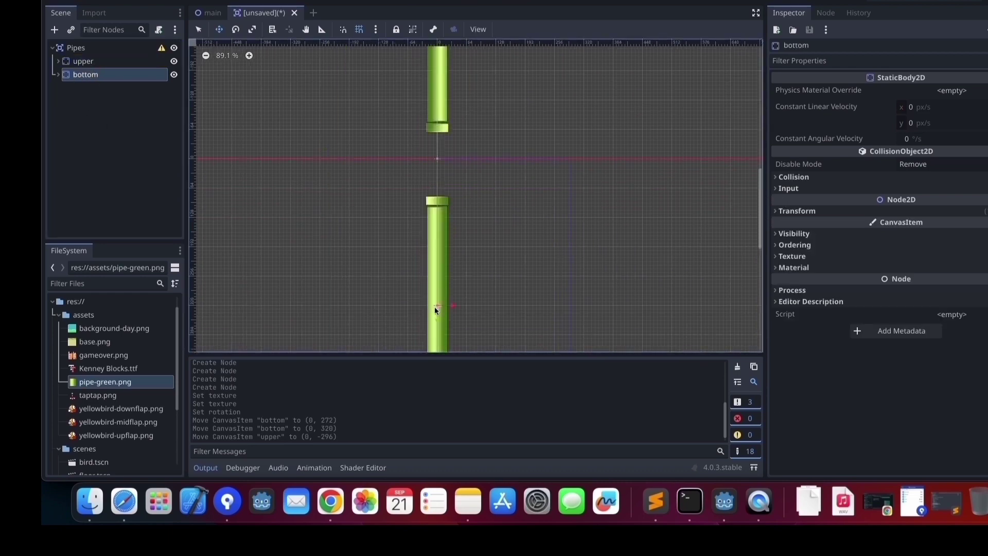
left_click_drag(435, 309, 436, 298)
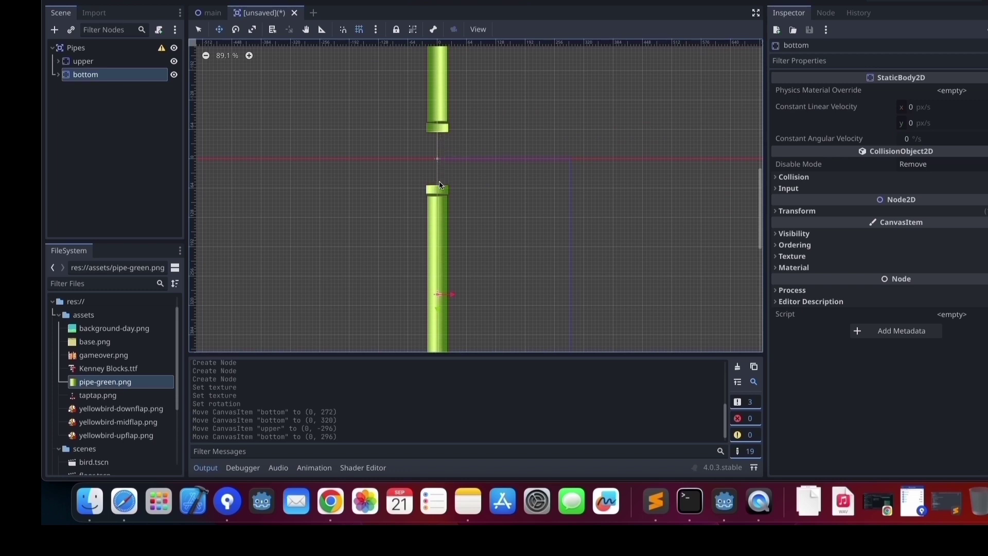
left_click(432, 176)
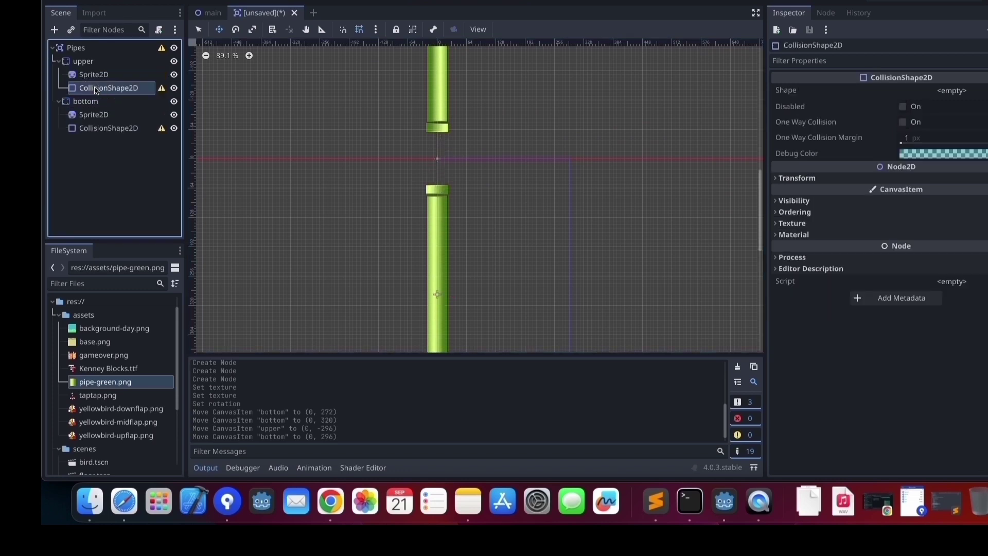
Turn off grid snap and give the upper pipe a RectangleShape2D stretched over its sprite
left_click(359, 29)
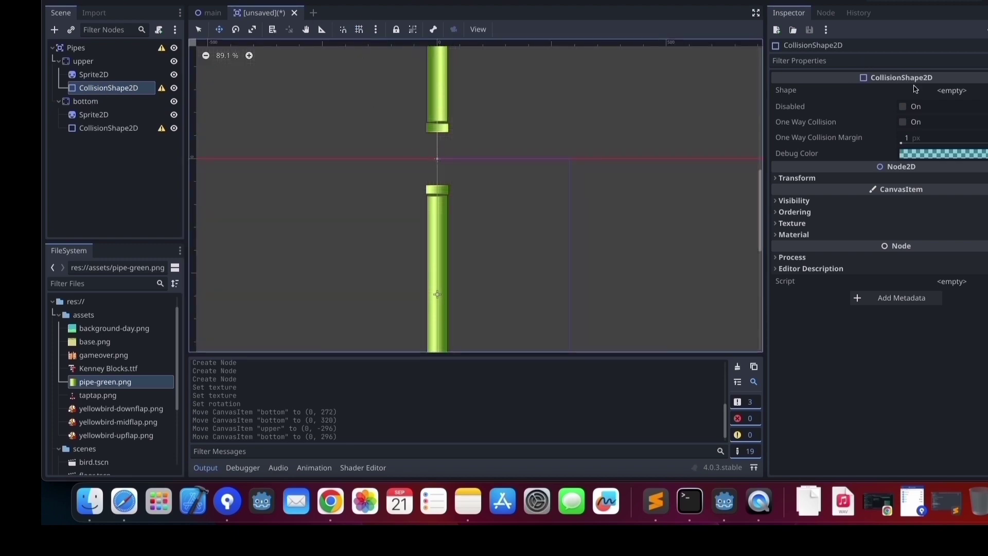
left_click(941, 91)
left_click(944, 161)
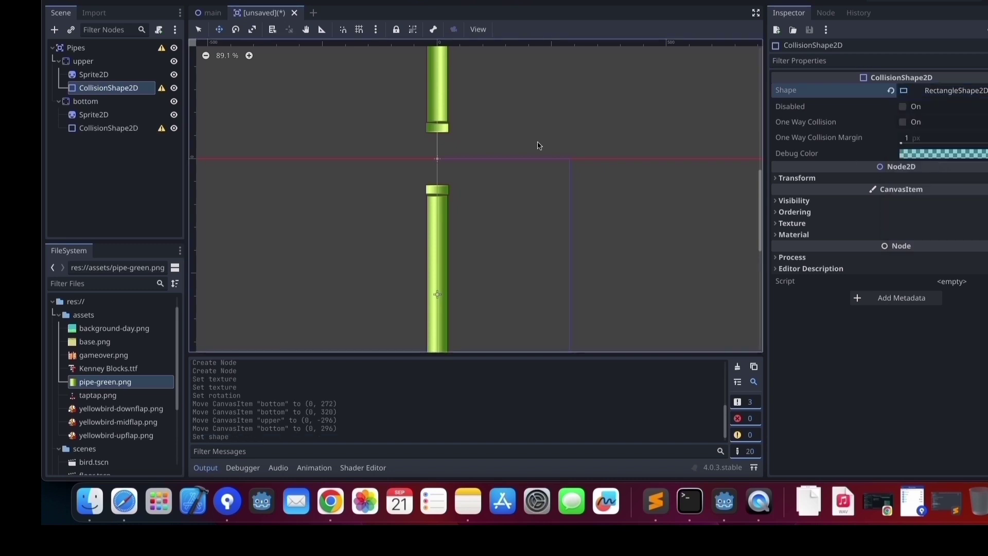
scroll(430, 83, "down", 2)
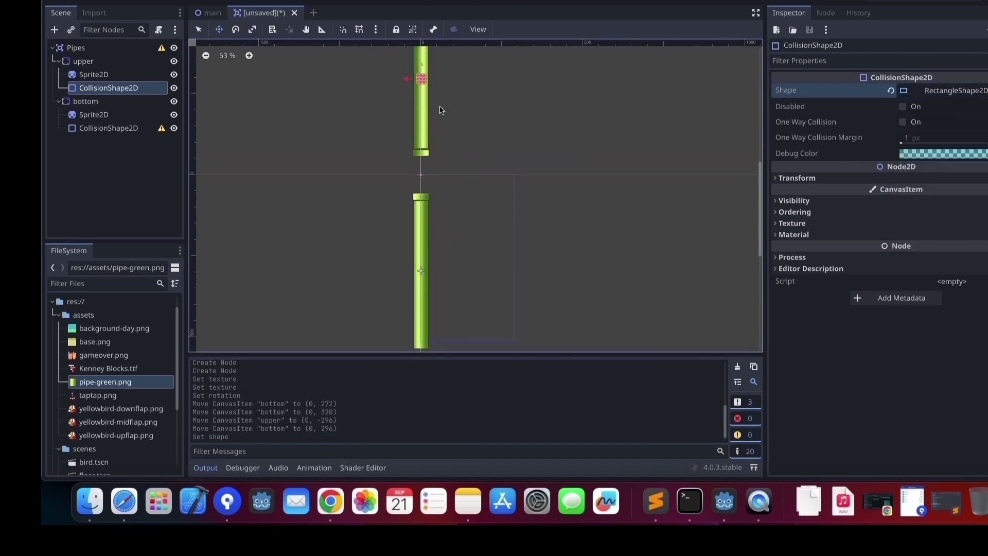
left_click_drag(421, 84, 442, 154)
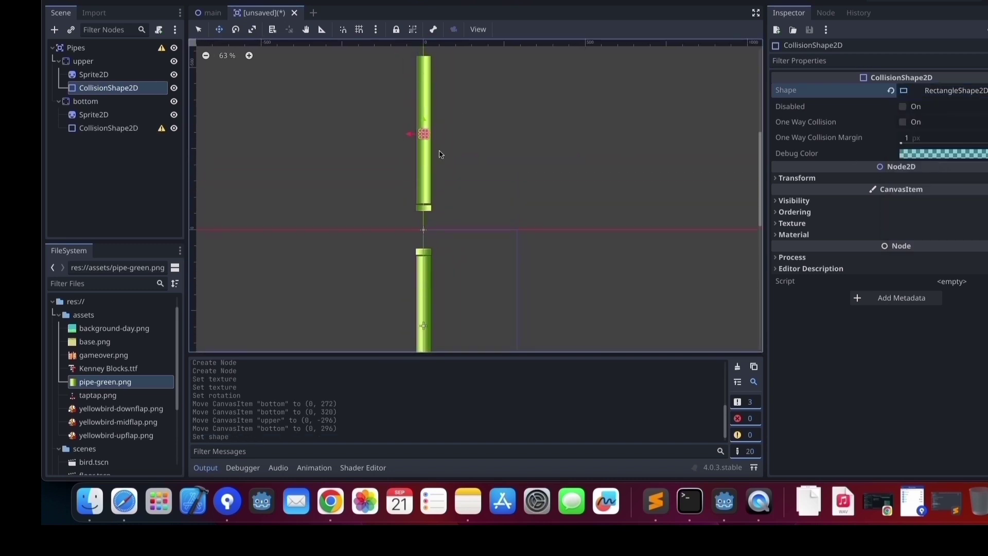
scroll(442, 155, "up", 3)
left_click_drag(398, 254, 402, 47)
scroll(403, 46, "up", 3)
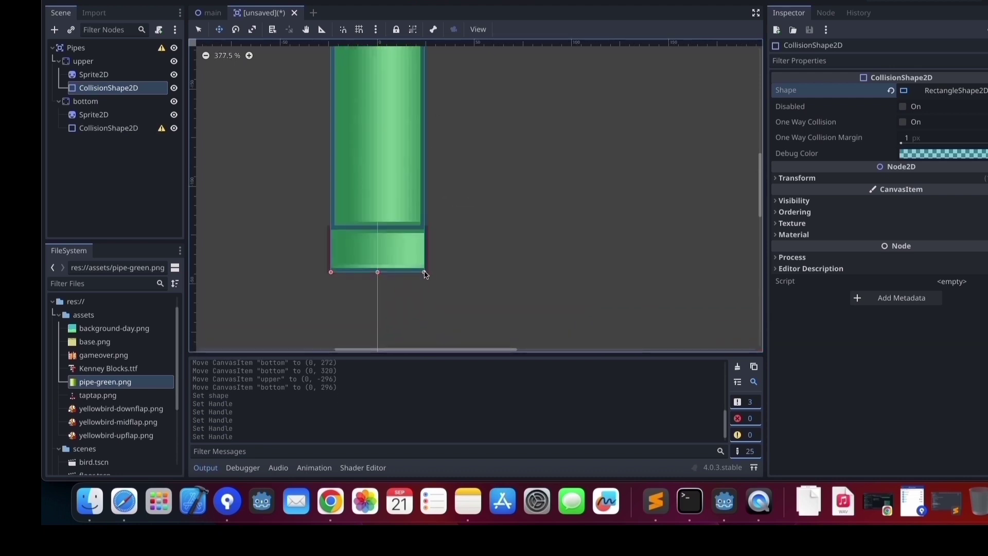
Give the bottom pipe a RectangleShape2D fitted over its sprite, then collapse both pipe nodes
left_click(109, 128)
left_click(952, 90)
left_click(922, 164)
mouse_move(418, 175)
left_mouse_down()
mouse_move(416, 62)
mouse_move(393, 183)
mouse_move(440, 184)
left_mouse_up()
scroll(377, 134, "down", 1)
scroll(329, 123, "down", 2)
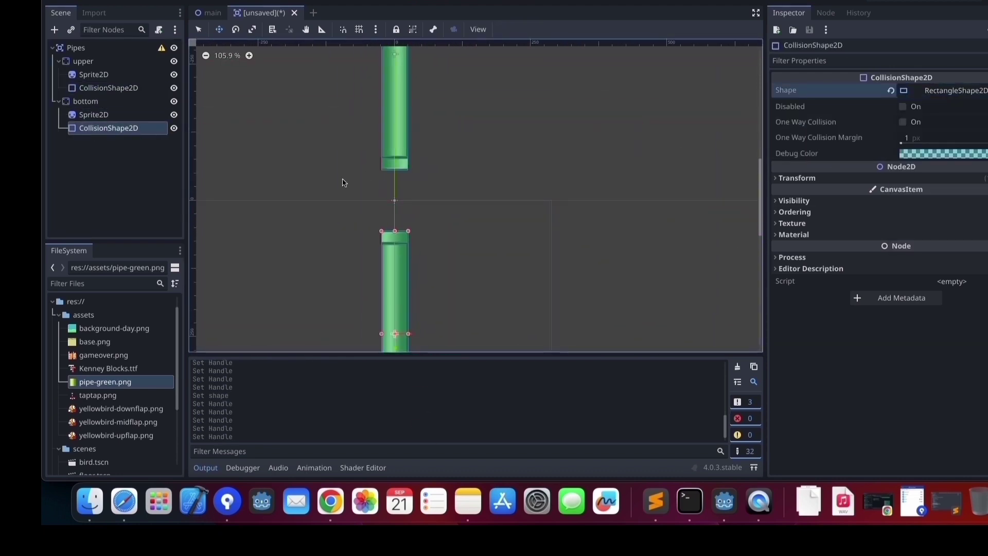
left_click(61, 102)
left_click(58, 62)
Add a CollisionShape2D child directly under the Pipes root node
left_click(80, 48)
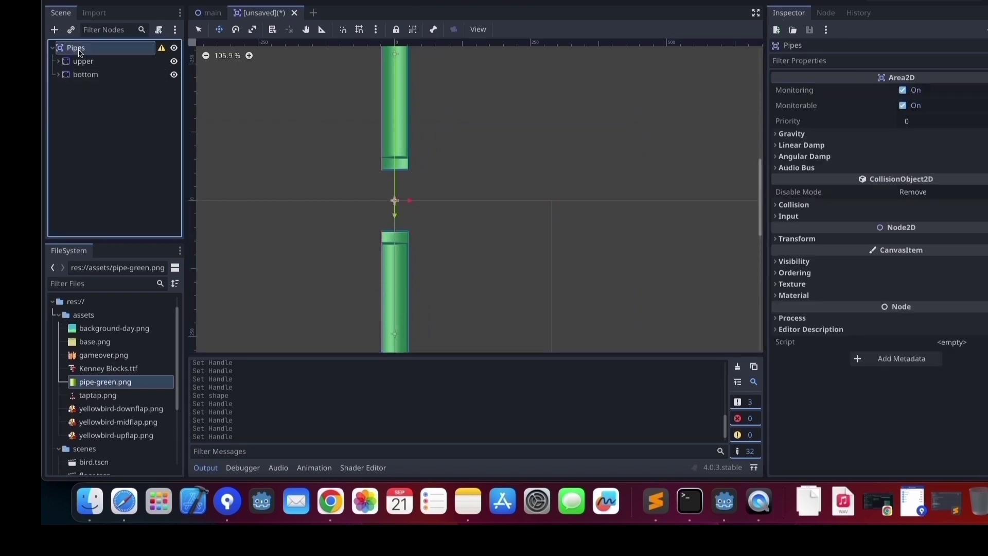
right_click(80, 48)
left_click(120, 60)
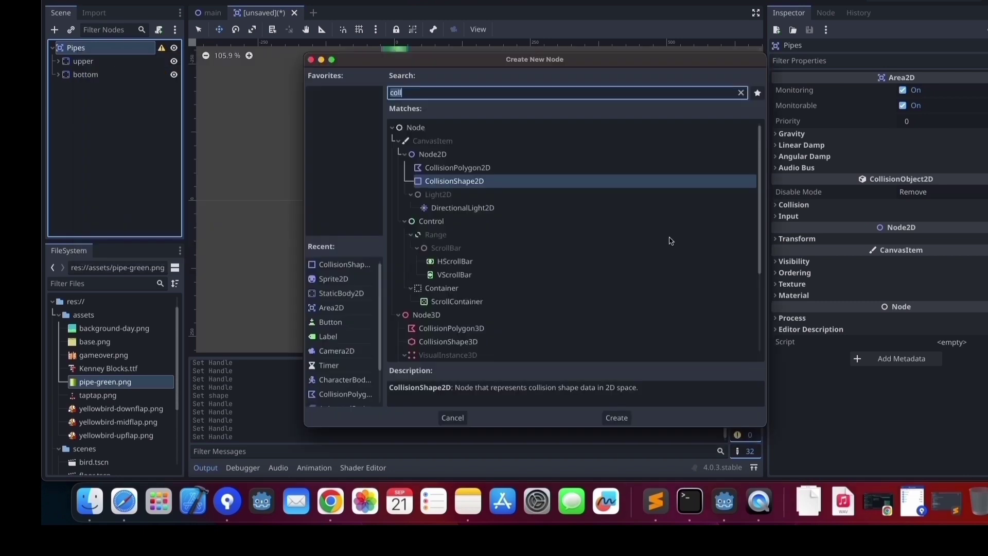
double_click(462, 184)
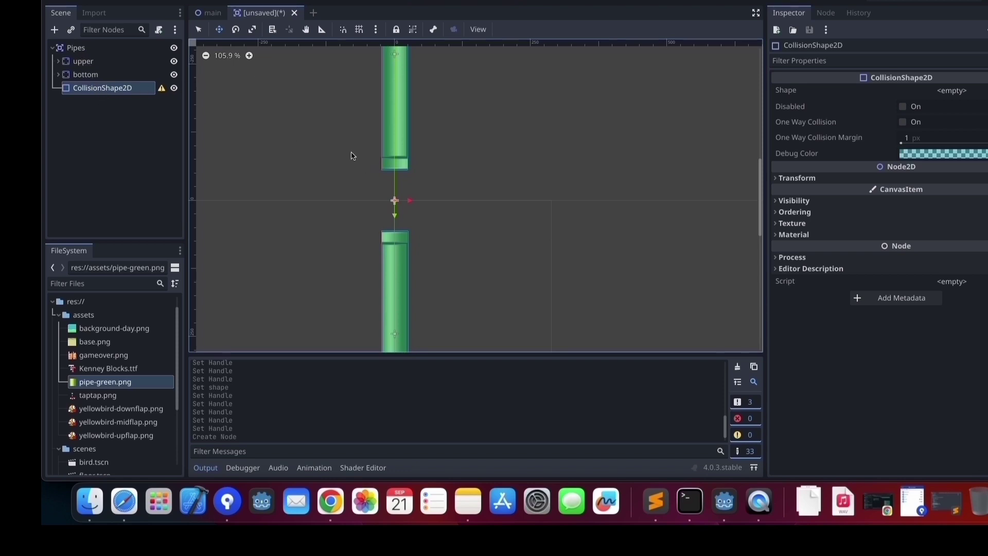
left_click(212, 19)
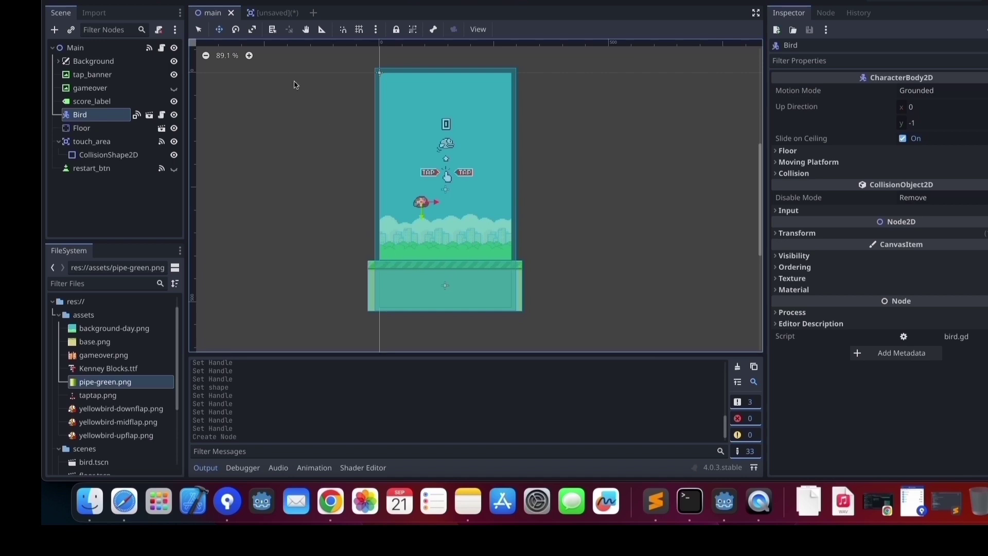
left_click(278, 13)
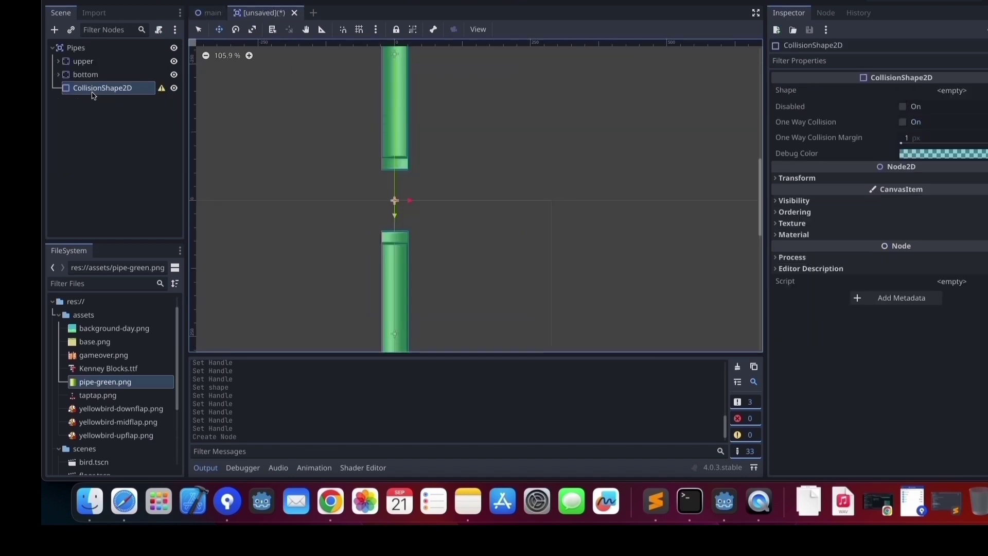
Give the new collider a narrow RectangleShape2D that fills the gap between the pipes
left_click(952, 90)
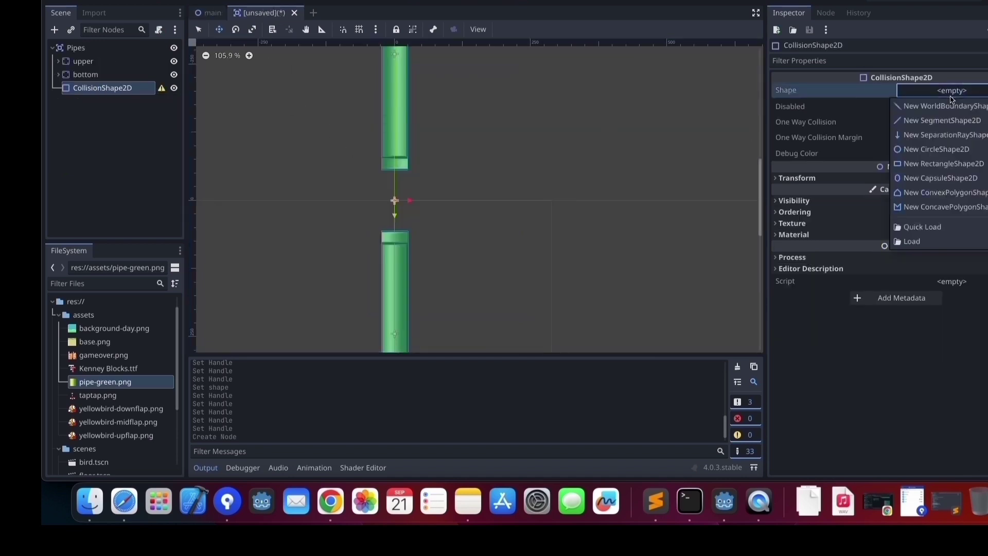
left_click(927, 167)
scroll(382, 181, "up", 4)
scroll(382, 182, "up", 2)
left_click_drag(395, 188, 394, 105)
left_click_drag(395, 225, 395, 307)
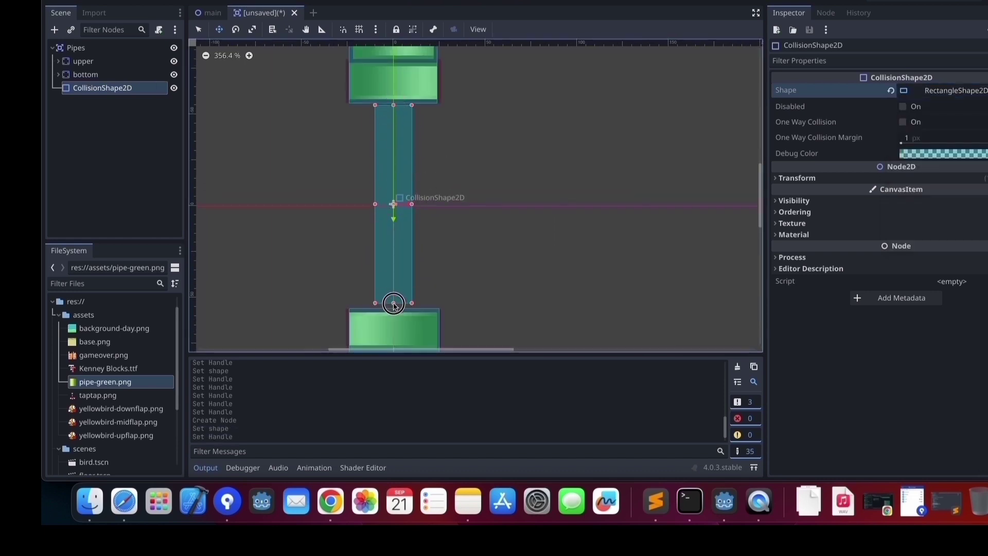
left_click_drag(413, 206, 441, 206)
left_click_drag(373, 206, 428, 208)
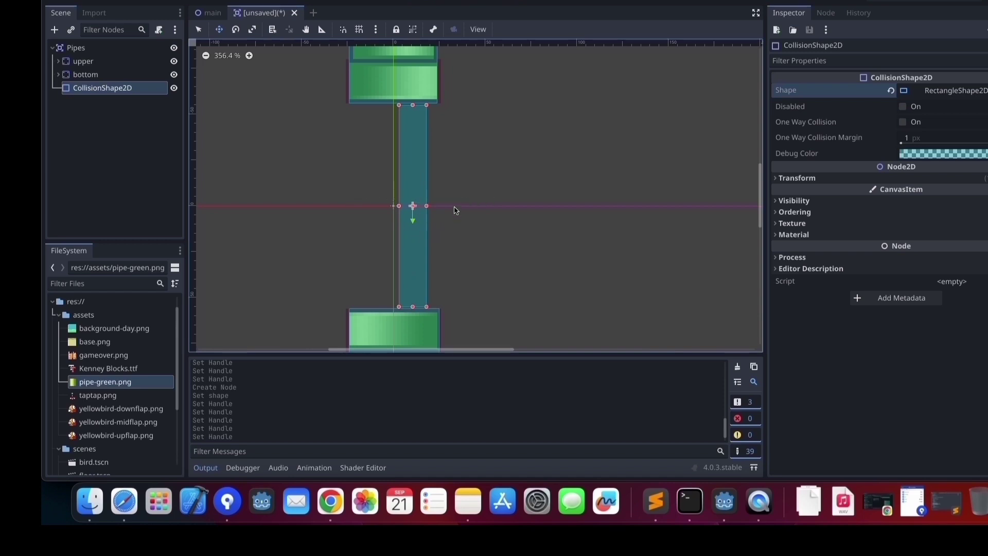
scroll(439, 204, "down", 3)
scroll(440, 216, "down", 4)
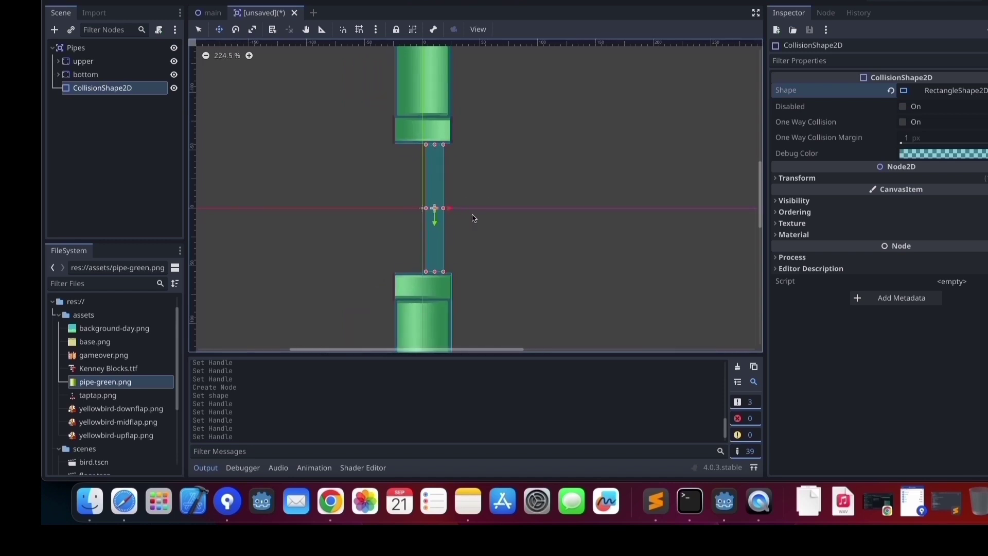
scroll(441, 224, "down", 3)
left_click(445, 230)
scroll(446, 231, "down", 1)
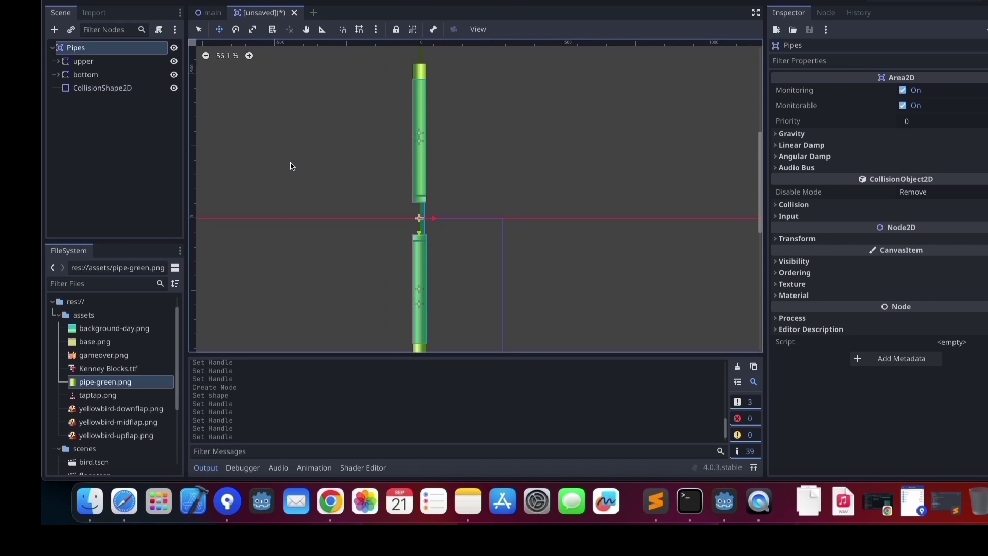
Save the Pipes scene as pipes.tscn in the scenes folder
key("super+s")
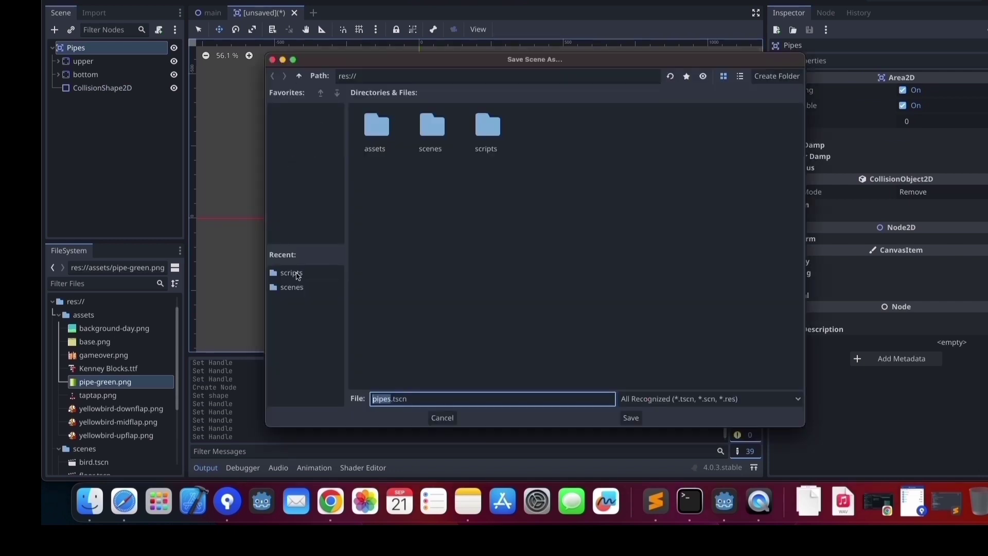
left_click(298, 276)
left_click(298, 289)
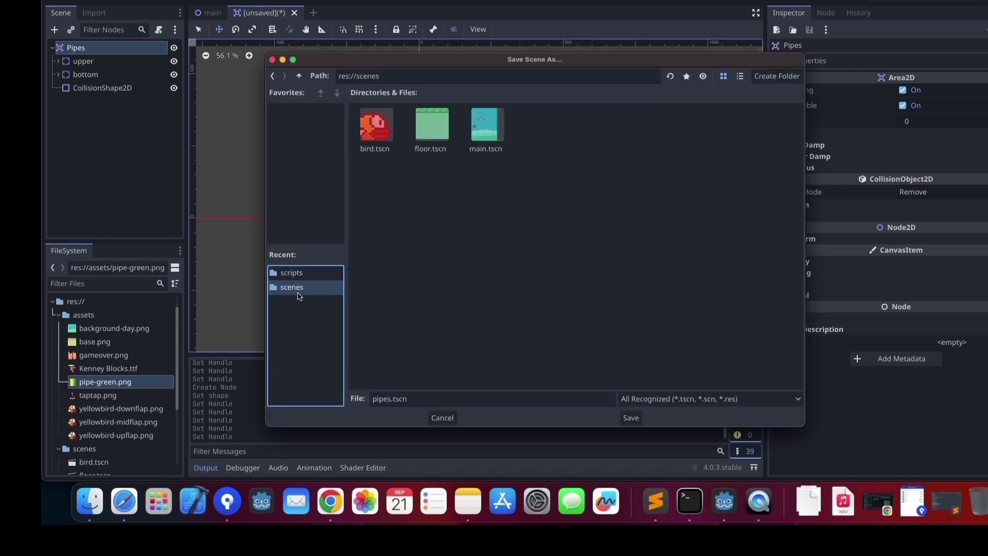
left_click(640, 425)
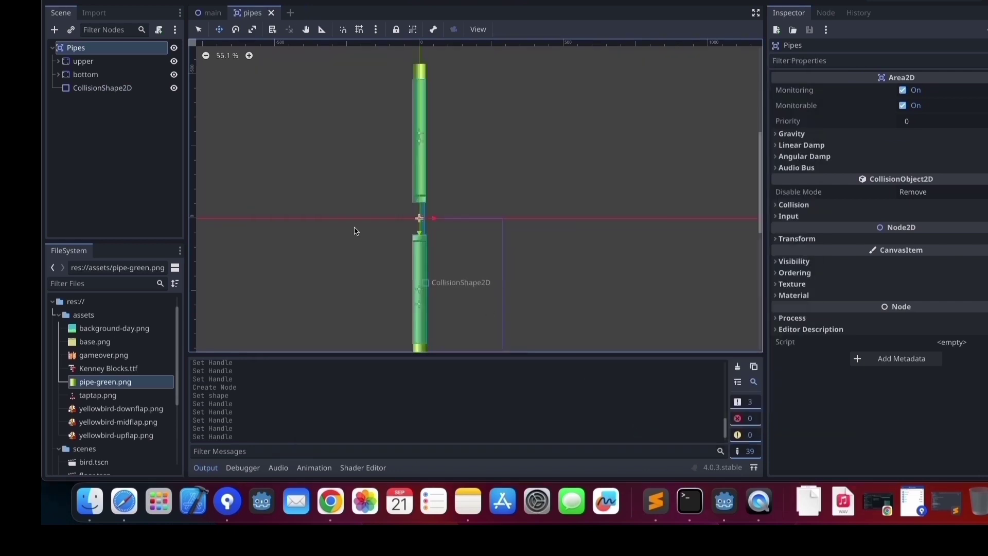
Attach a new pipes.gd script to Pipes, stored in the scripts folder
left_click(161, 33)
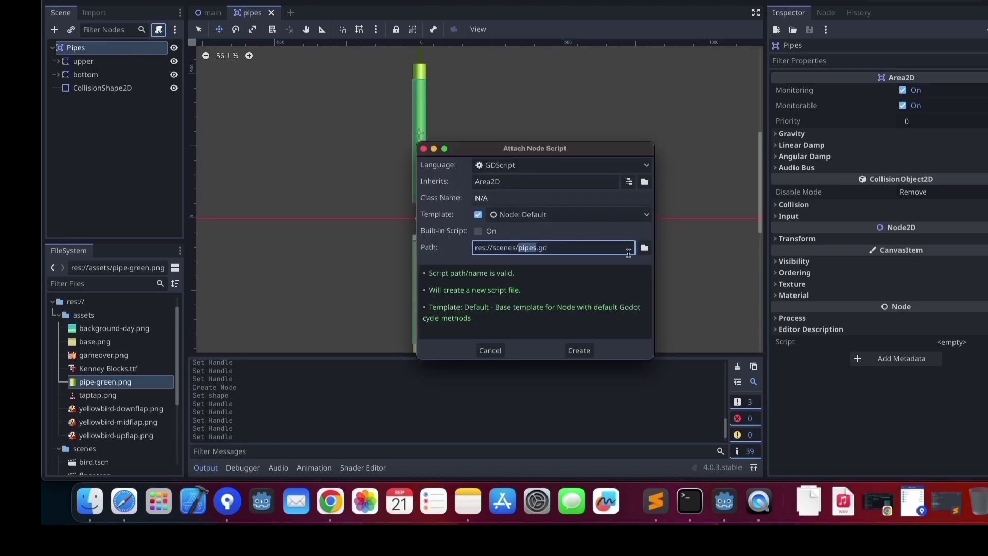
left_click(645, 248)
left_click(291, 288)
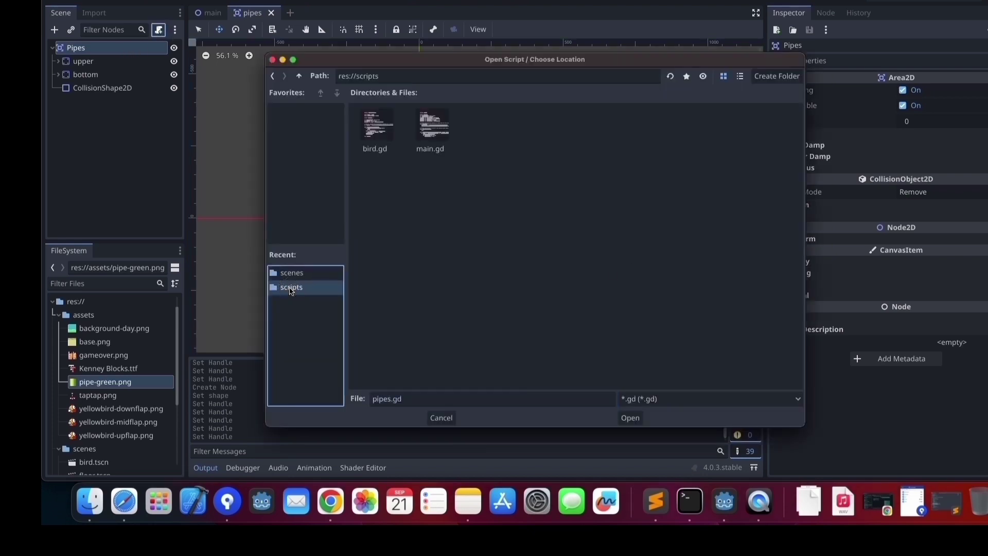
left_click(634, 418)
left_click(585, 356)
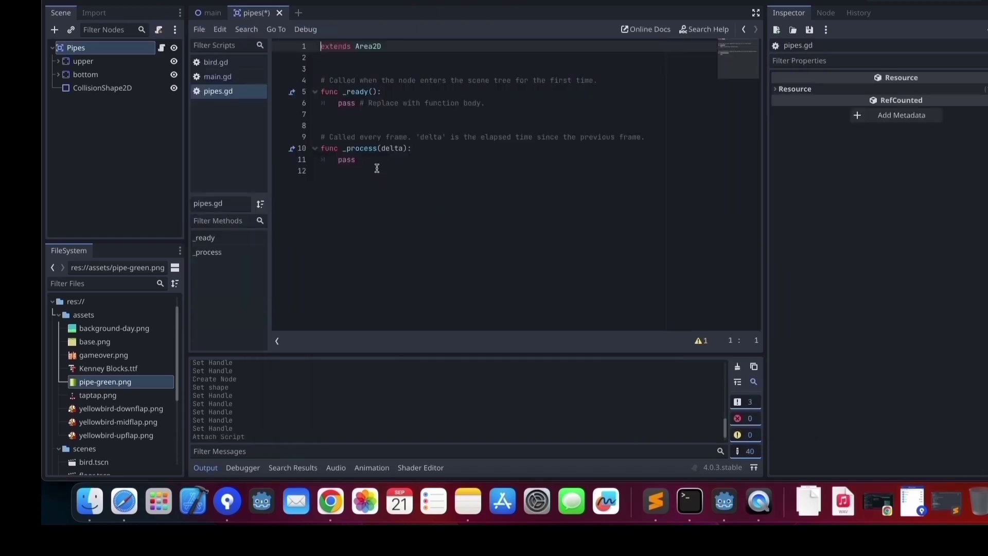
Declare speed 90, direction Vector2.LEFT and velocity, and make _process move position by velocity * delta
left_click(345, 60)
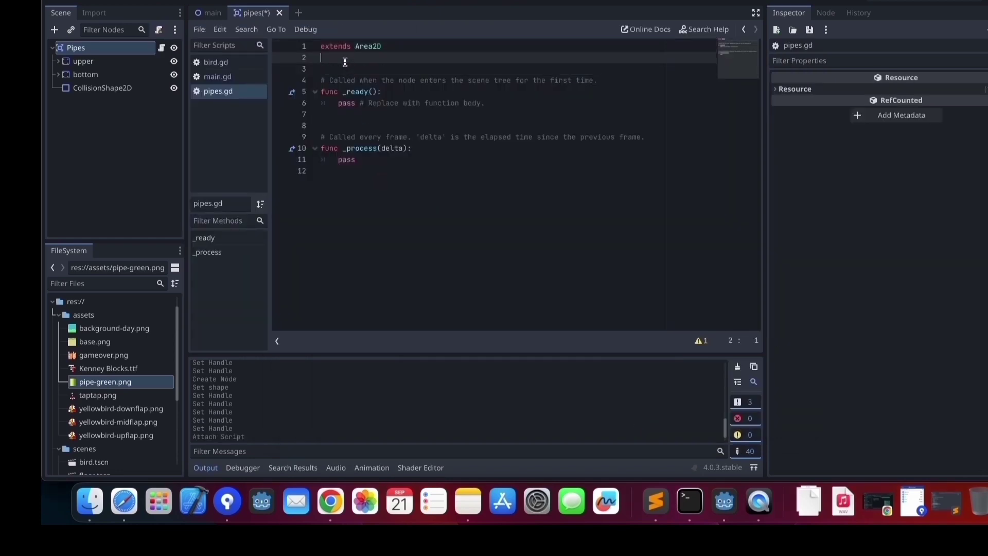
key("Return")
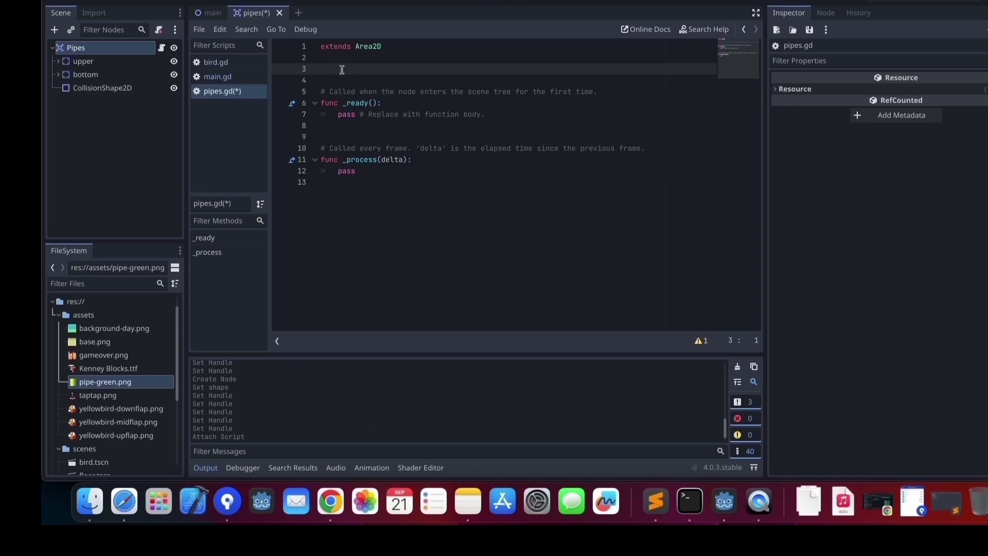
type("var velocity = Vector2.ZERO const speed = 90 const direction = Vector2.LEFT")
key("BackSpace")
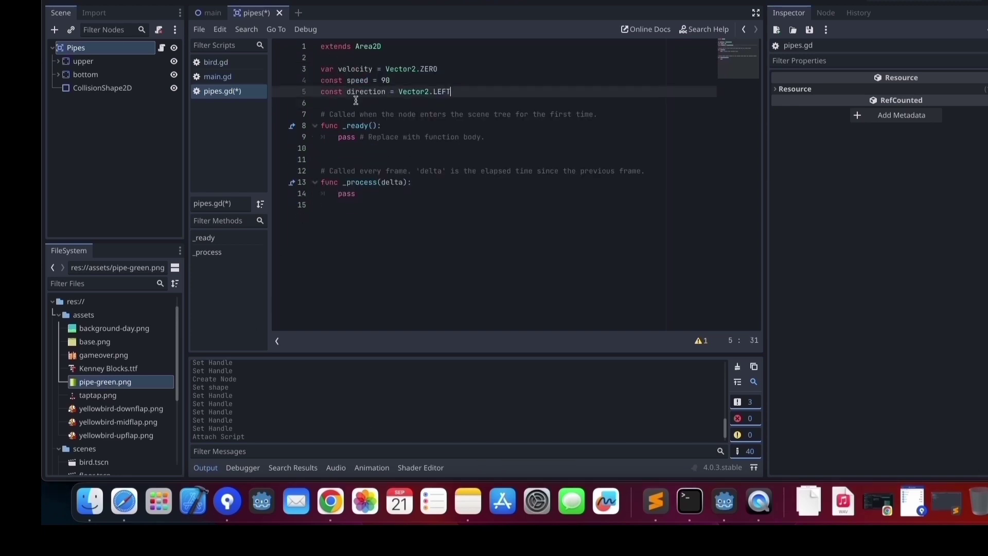
double_click(347, 193)
type("velocity = direction * speed \t\tposition += velocity * delta")
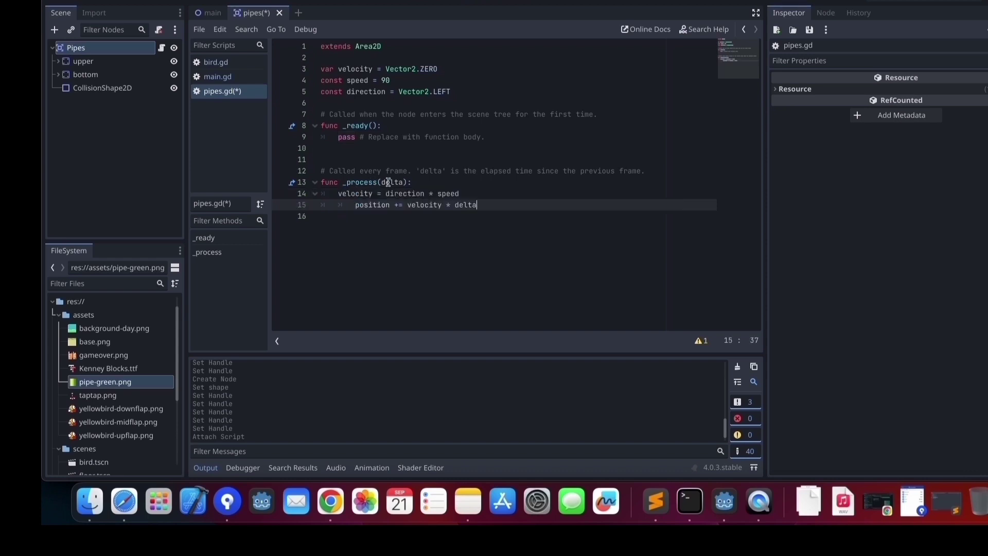
key("Home")
key("Tab")
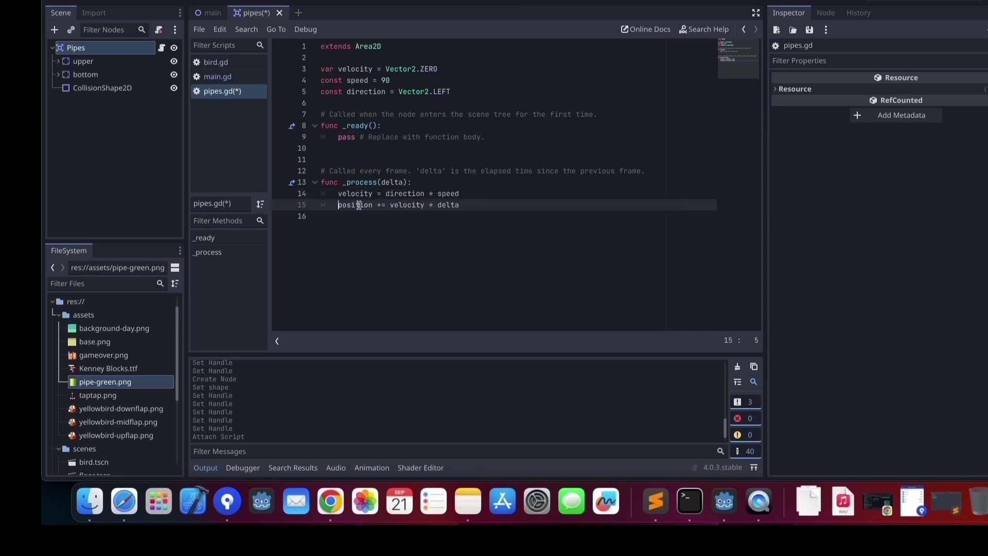
left_click(383, 205)
double_click(384, 205)
Declare a scoreUp signal after the variables and add blank lines below the movement code
left_click(460, 92)
key("Return")
key("Return")
type("sign")
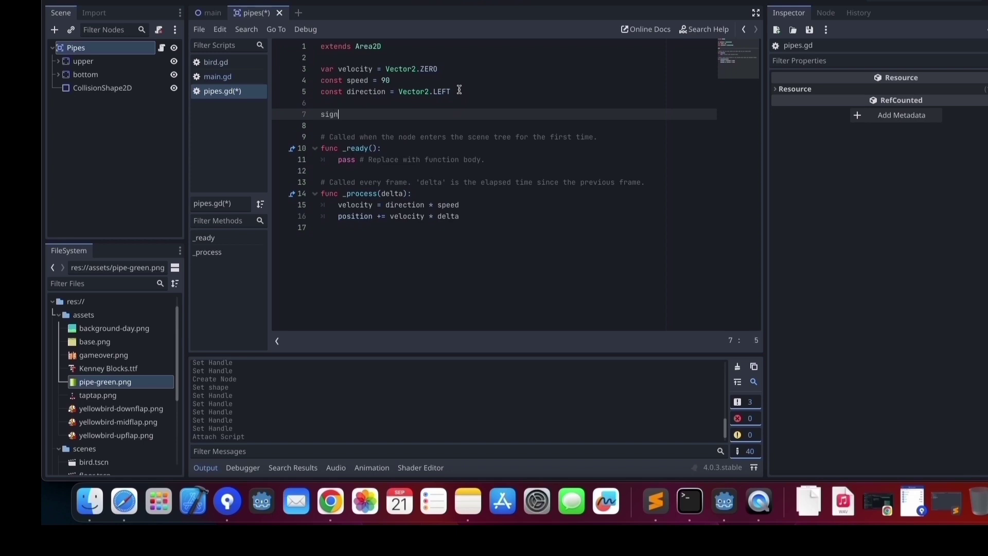
type("al sc")
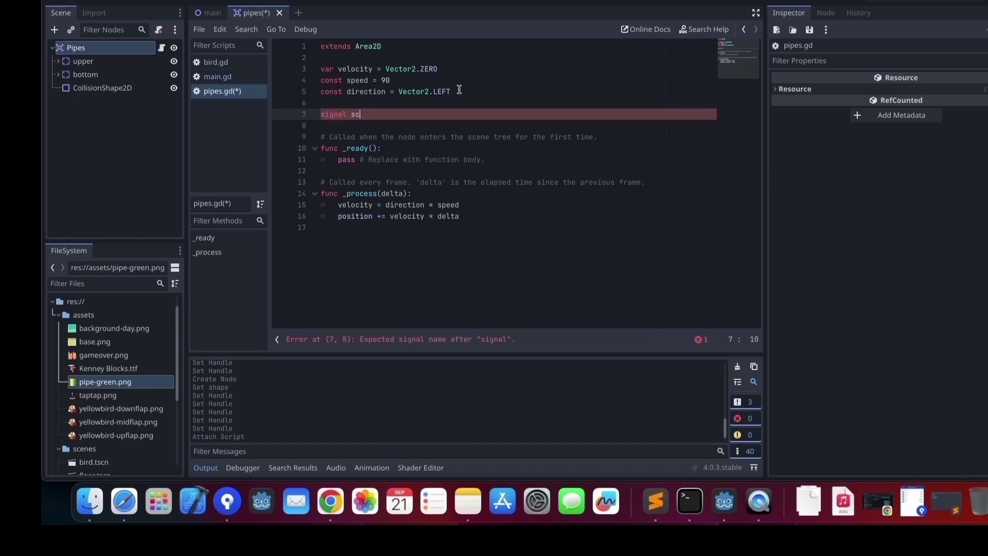
type("oreUp")
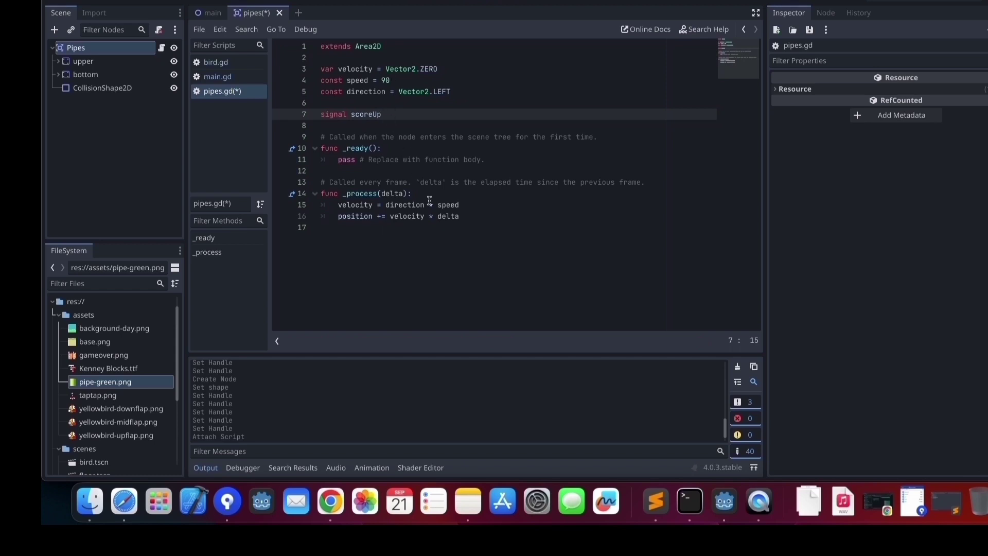
left_click(465, 216)
key("Return")
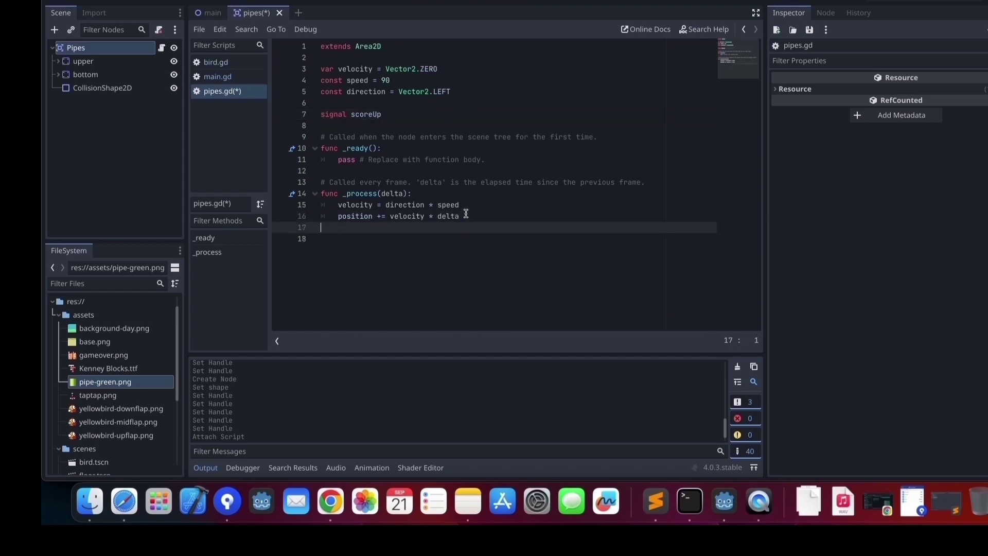
key("Return")
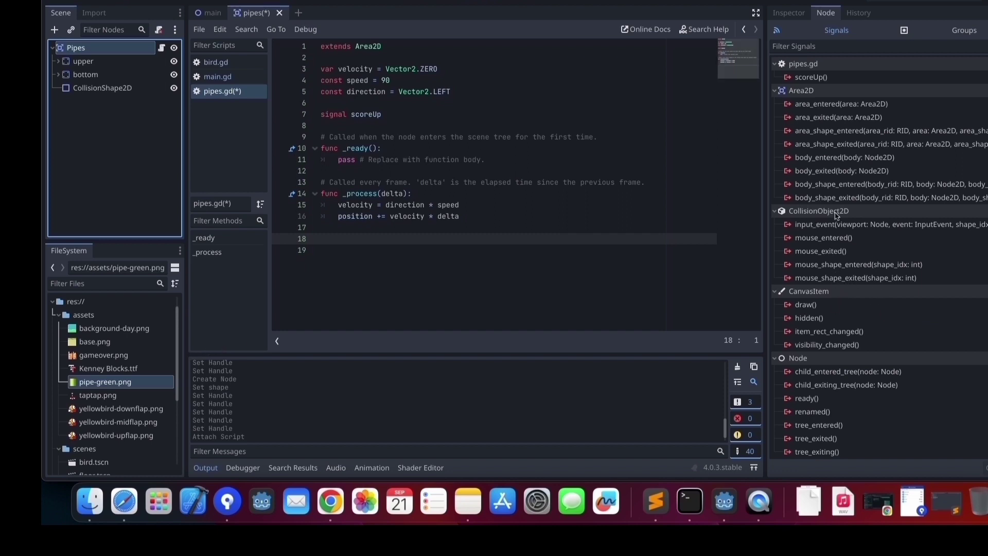
Connect the Pipes body_entered signal to a new _on_body_entered handler and tidy blank lines
double_click(851, 159)
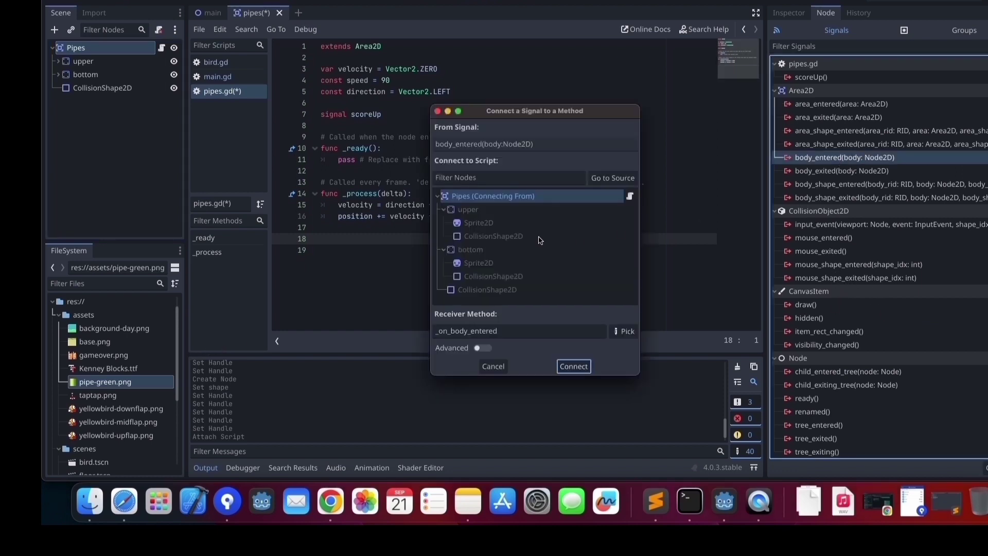
key("Return")
left_click(393, 251)
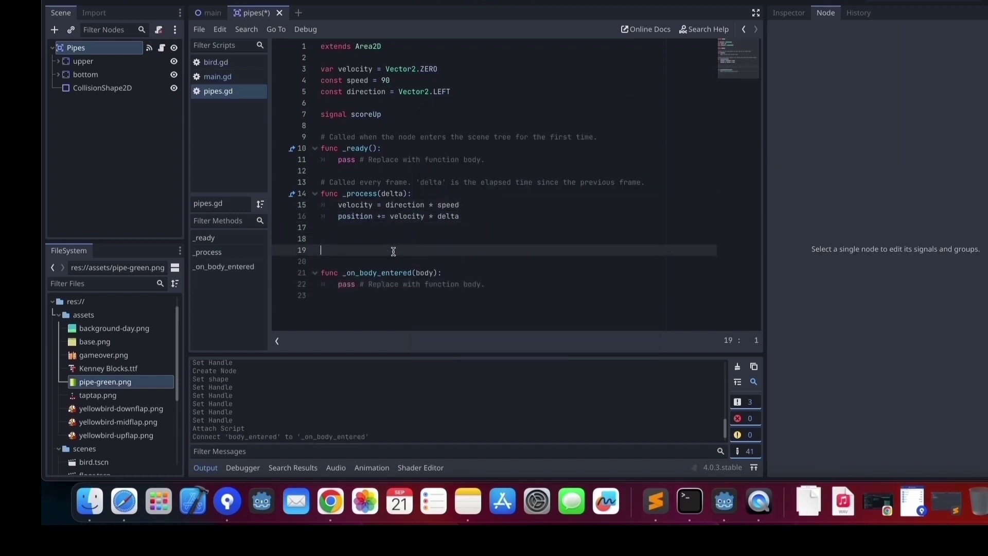
key("BackSpace")
key("BackSpace")
key("BackSpace")
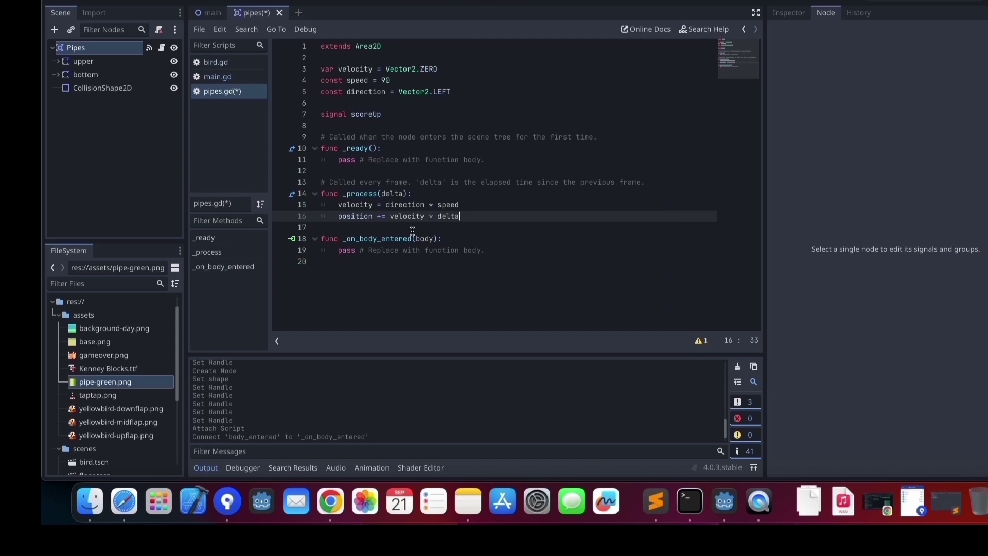
Filter the FileSystem for 'bird' and open bird.tscn
left_click(140, 284)
type("bird")
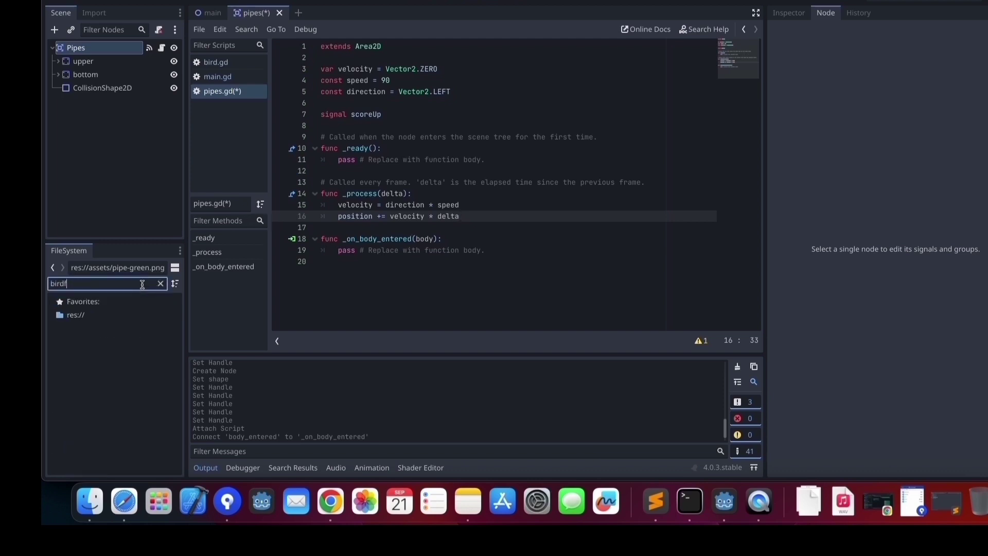
double_click(94, 396)
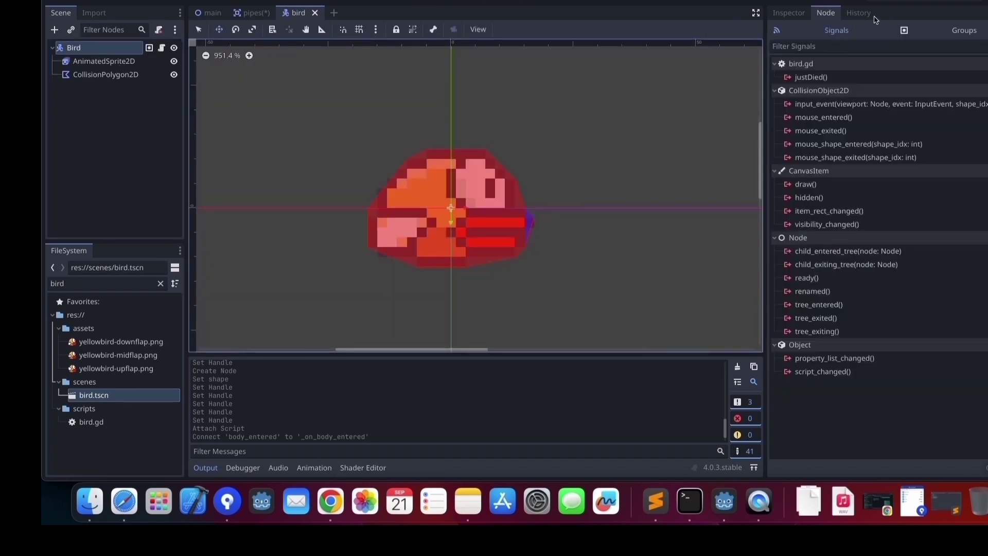
Check the bird's groups, then replace pass in _on_body_entered with if body.is_in_group("bird")
left_click(943, 32)
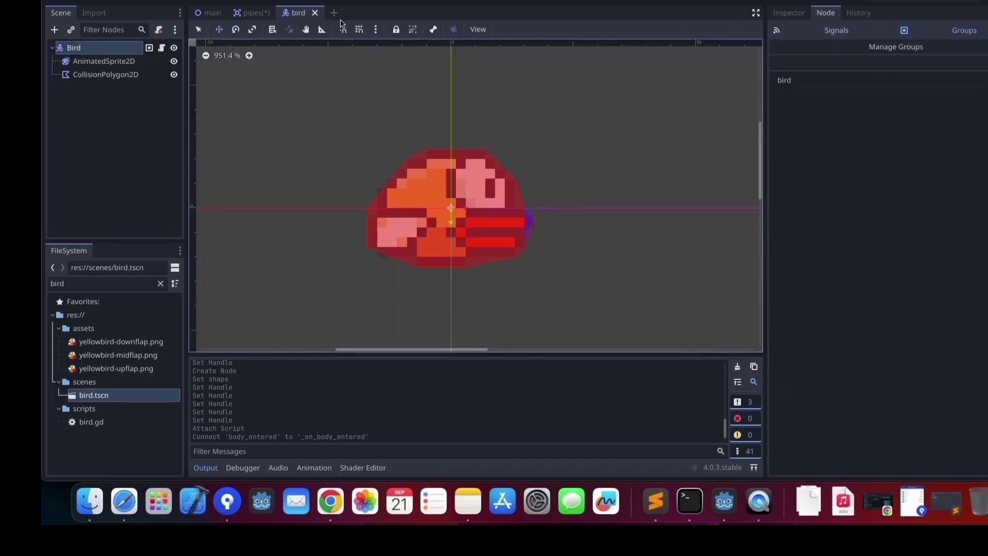
left_click(252, 12)
left_click(414, 4)
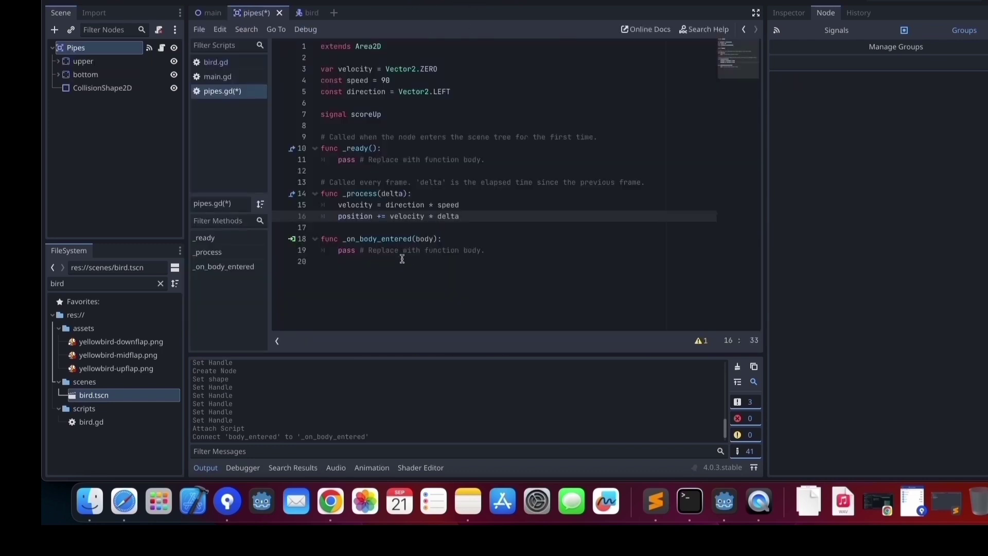
left_click_drag(337, 250, 484, 249)
type("if ")
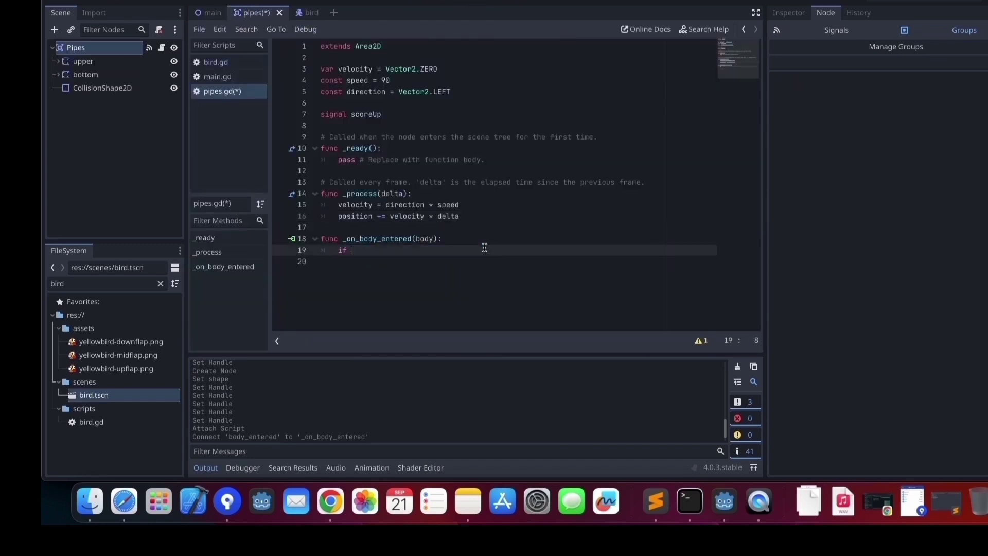
type("bod")
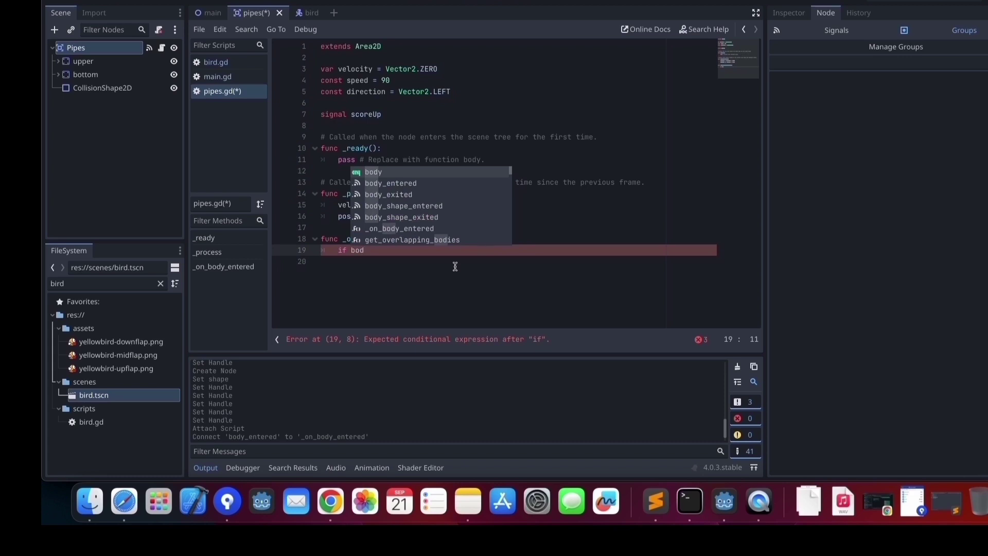
key("Escape")
left_click_drag(417, 239, 434, 238)
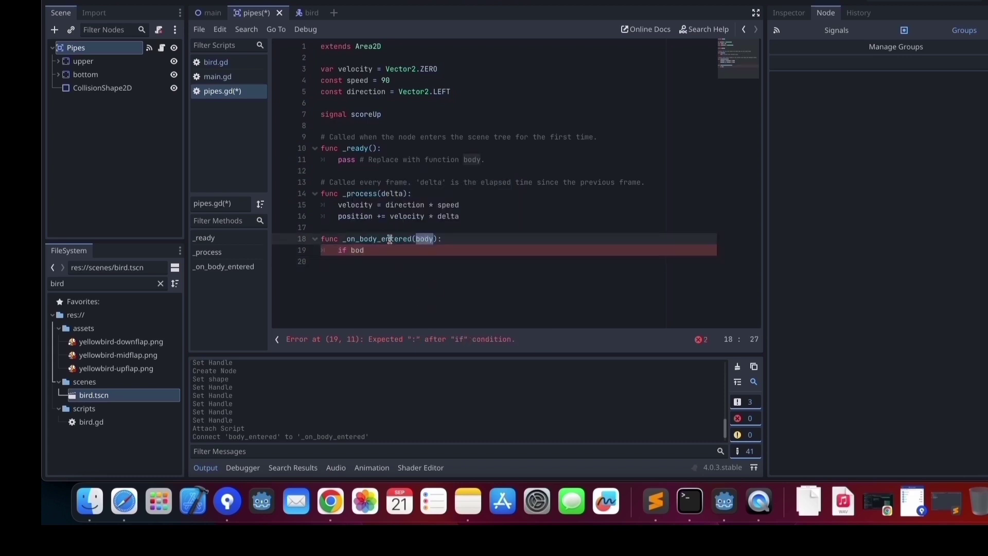
left_click(377, 249)
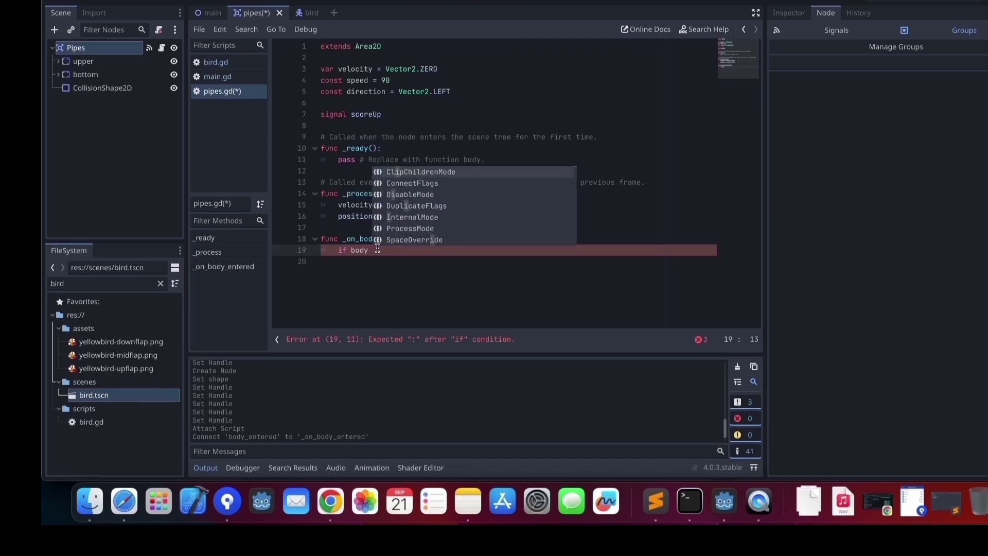
type("is_in_")
key("Return")
type("bird")
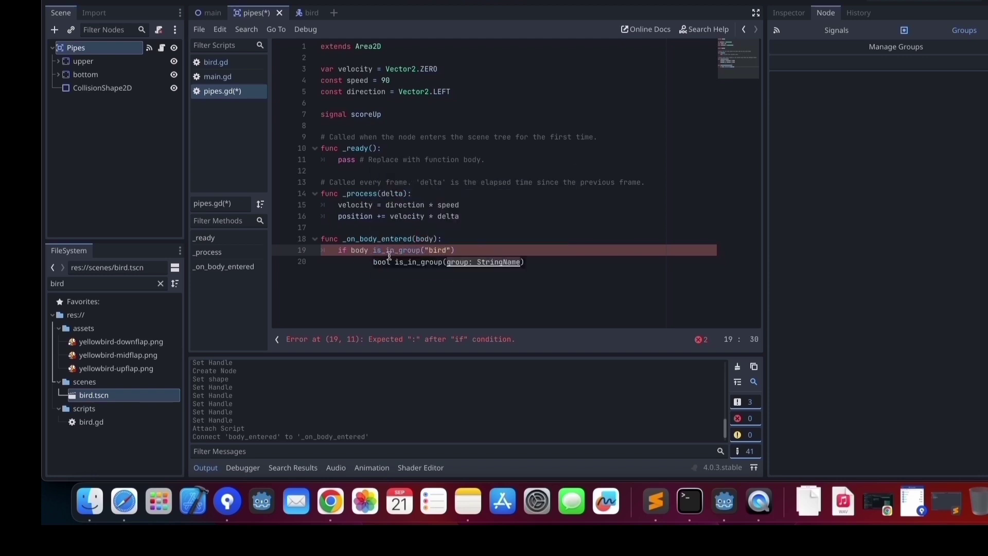
Add emit_signal("scoreUp") inside the if block and save pipes.gd
left_click(461, 250)
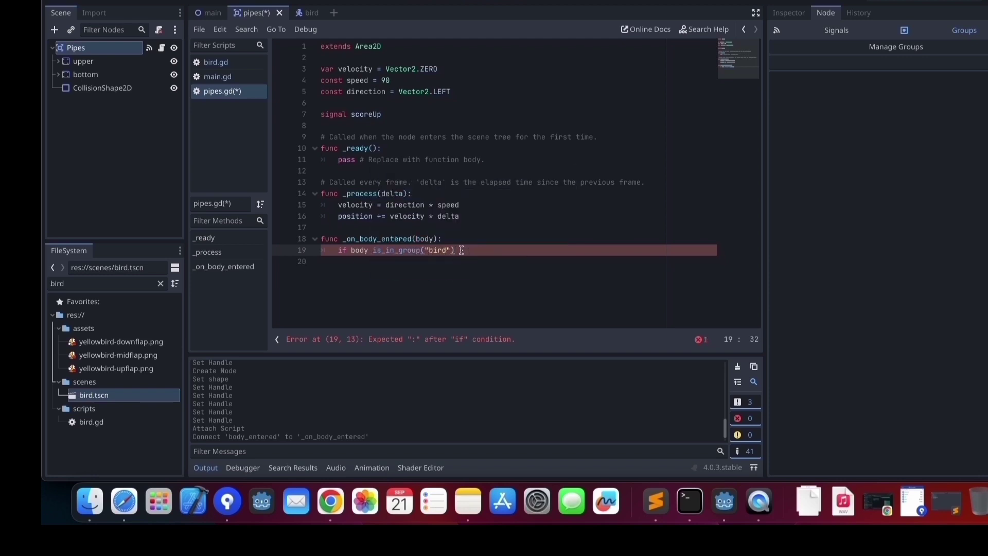
type(":")
key("Return")
type("emi")
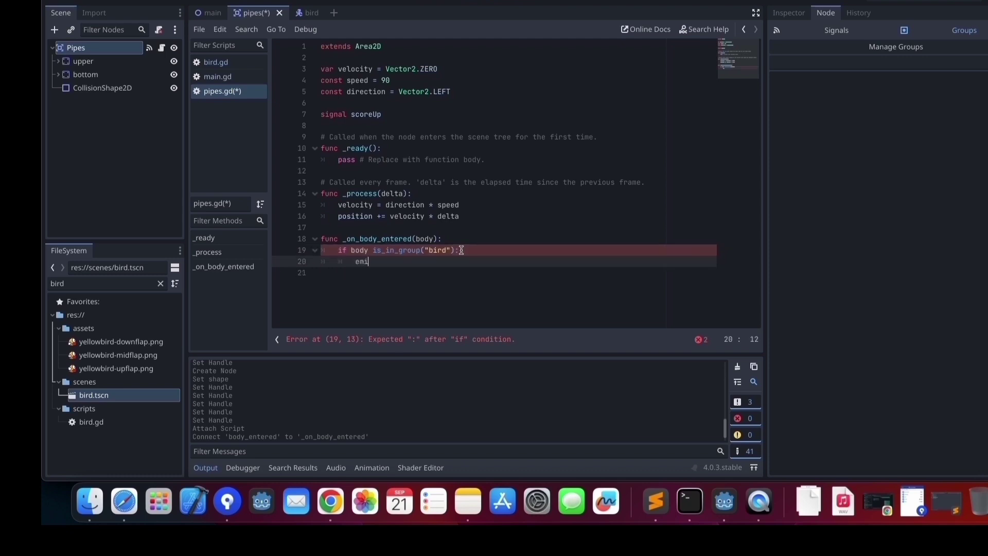
left_click(377, 250)
type(".")
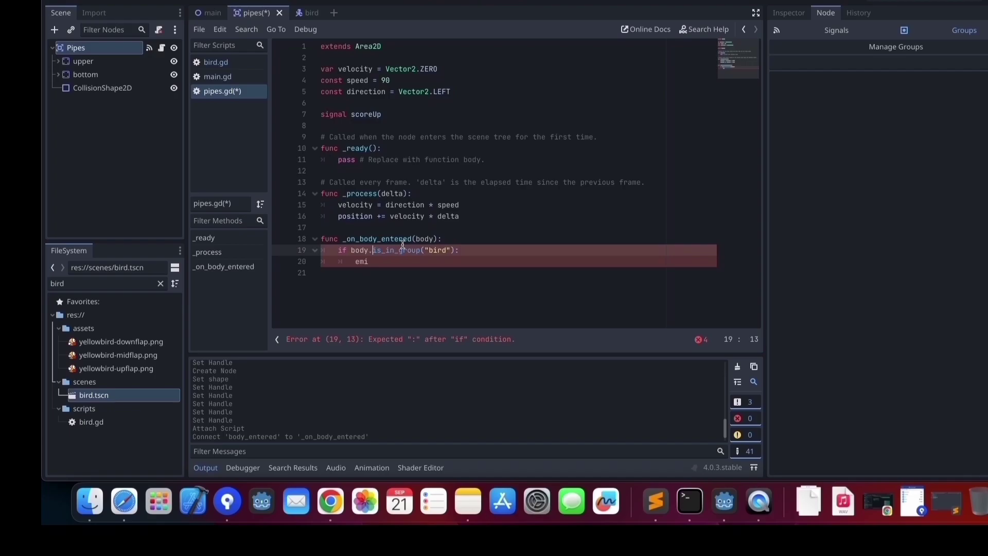
left_click(392, 261)
key("BackSpace")
type("i")
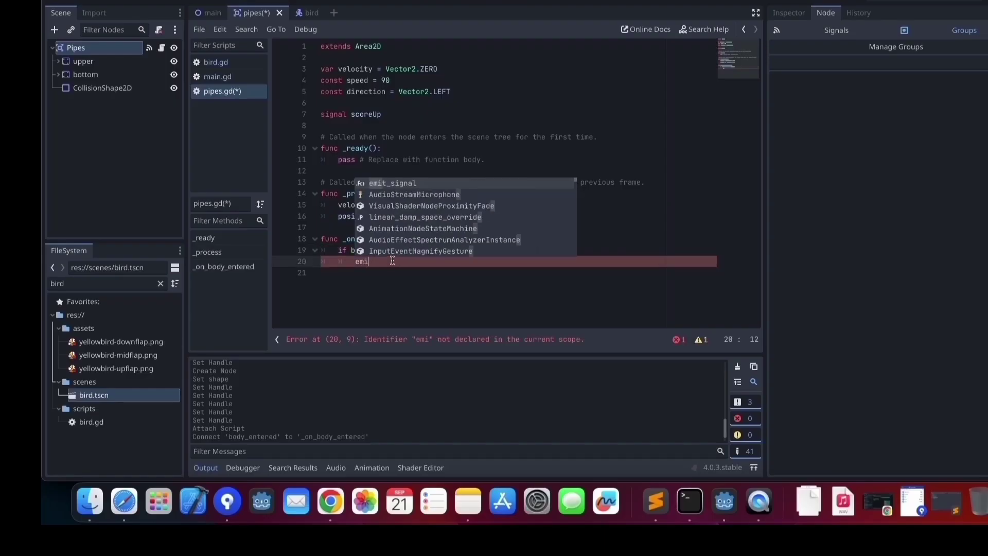
key("Return")
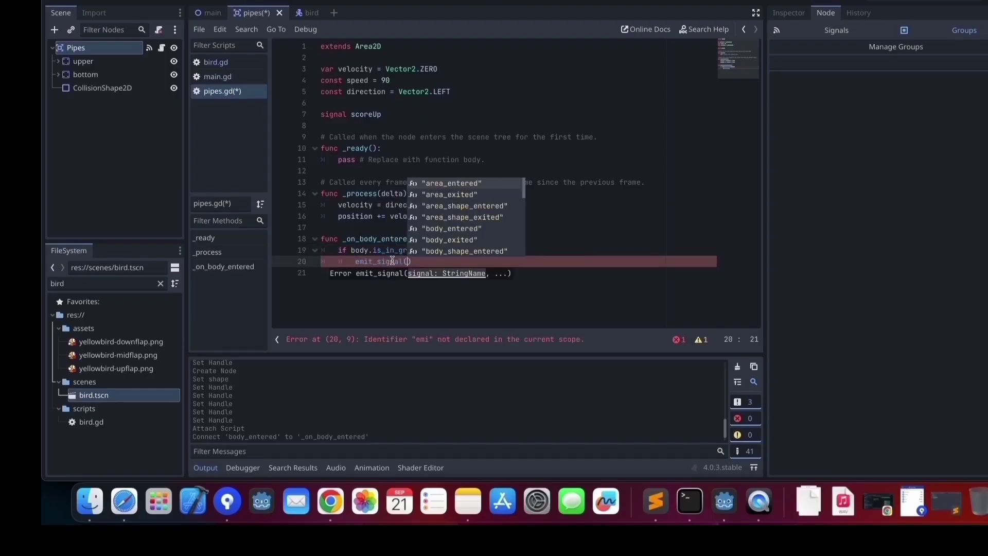
key("Down")
key("Down")
key("Down")
key("Down")
key("Down")
key("Down")
key("Down")
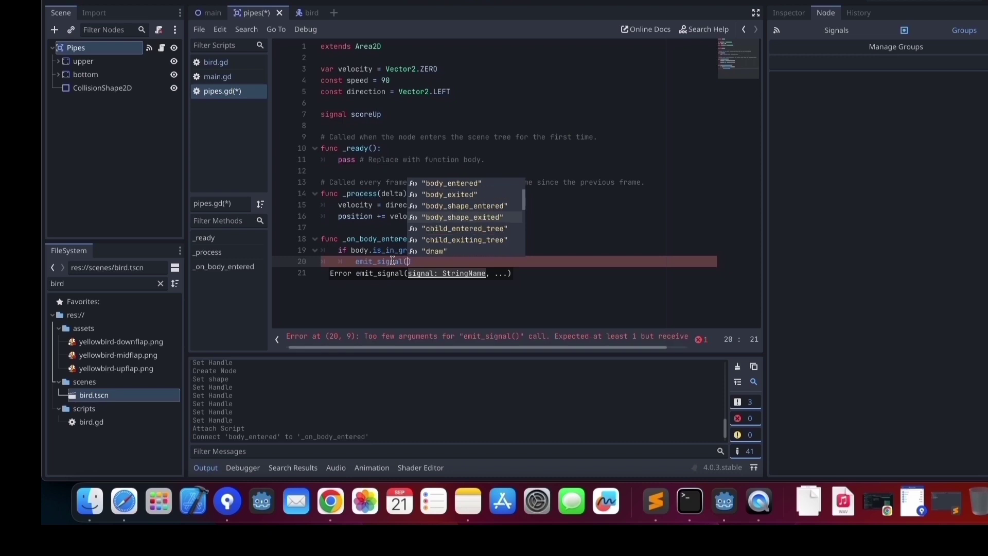
key("Down")
key("Down")
key("Down")
key("Down")
key("Down")
key("Down")
key("Down")
key("Down")
key("Down")
key("Return")
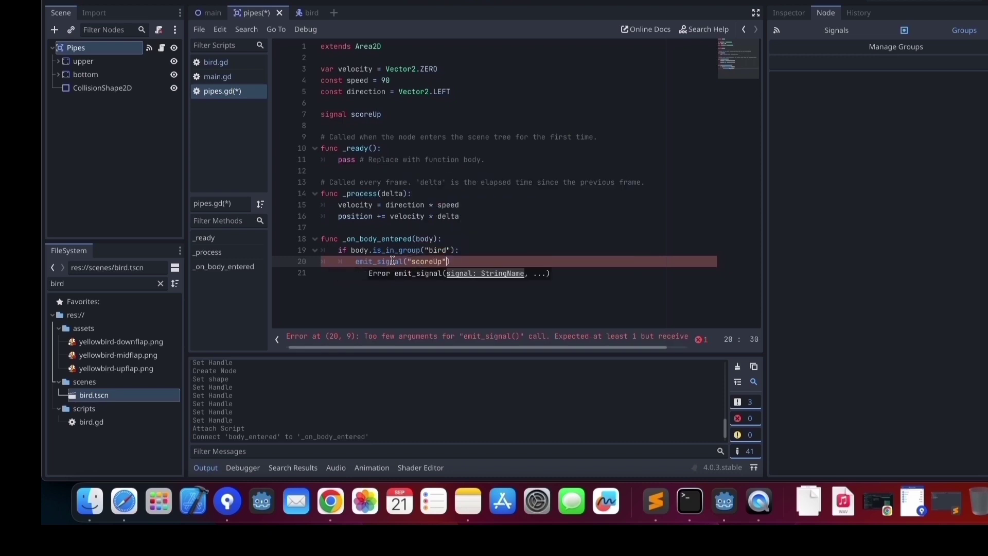
key("Right")
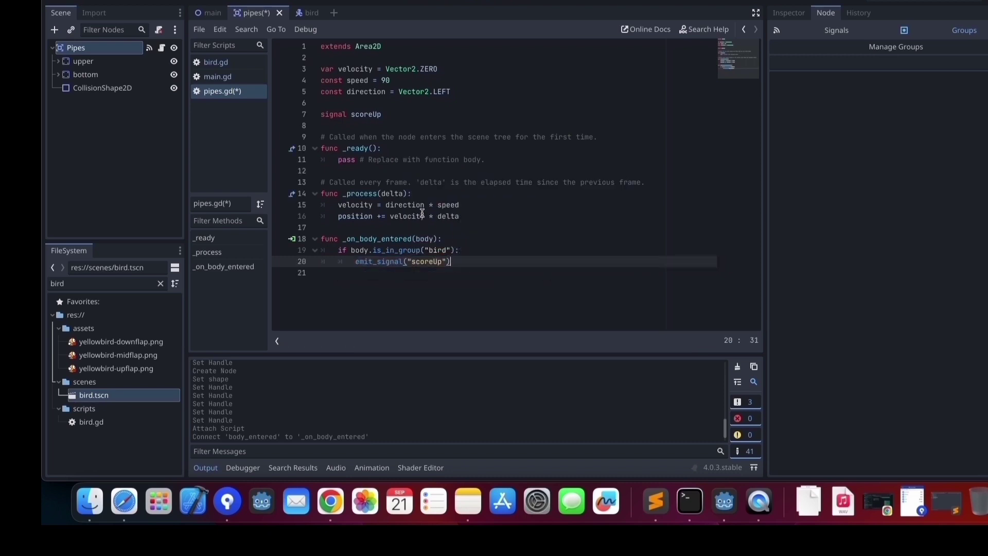
key("ctrl+s")
Show the main scene in 2D, select the Main root, and collapse touch_area in the Scene dock
key("ctrl+shift+Tab")
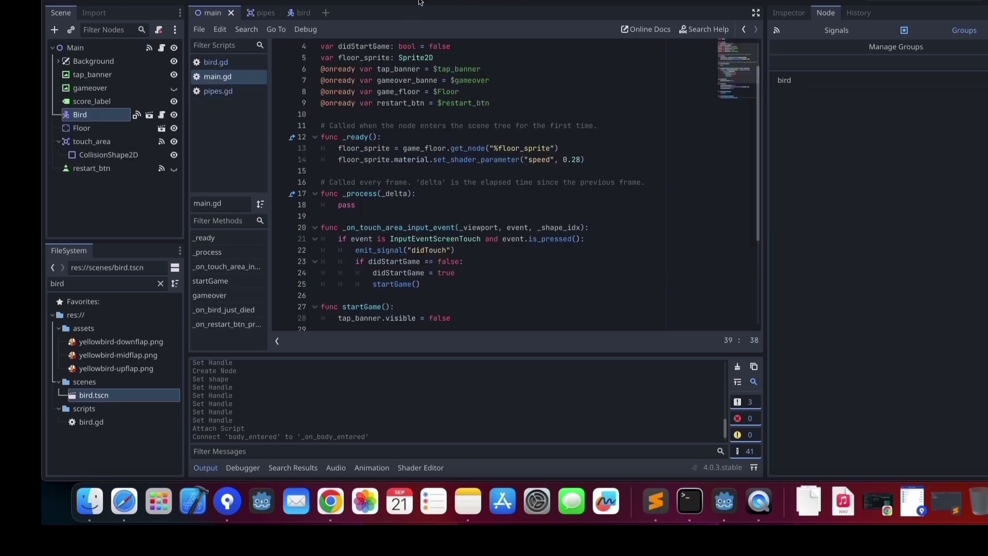
left_click(422, 1)
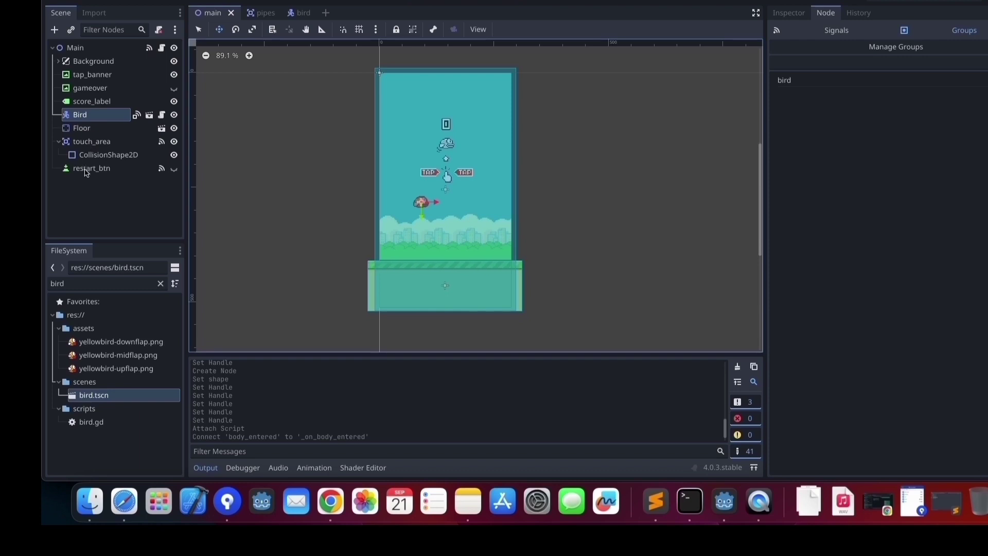
left_click(78, 51)
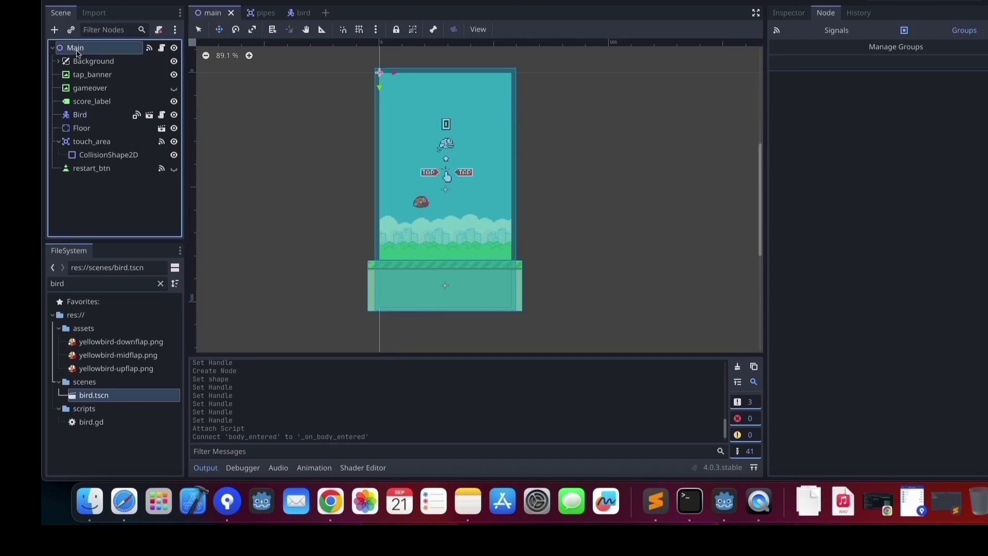
left_click(58, 143)
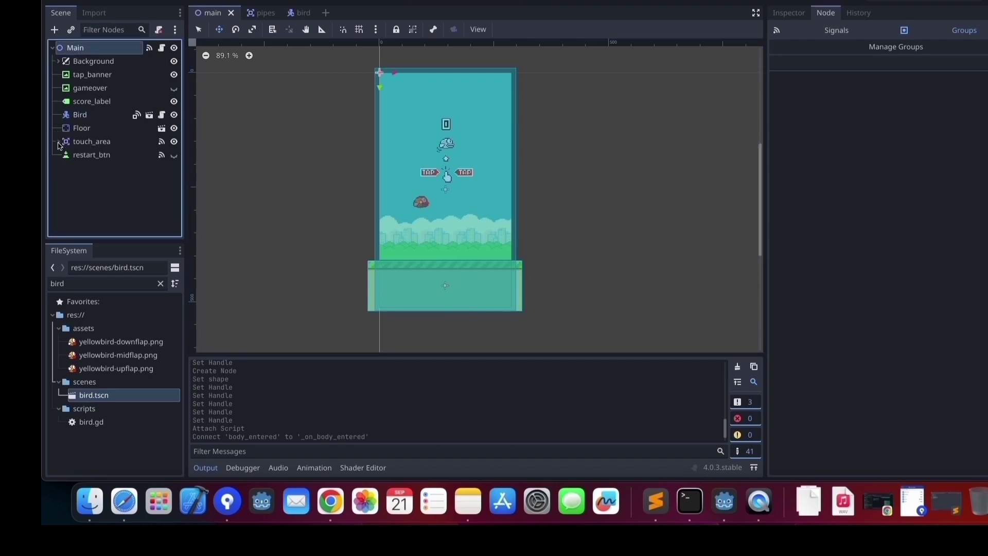